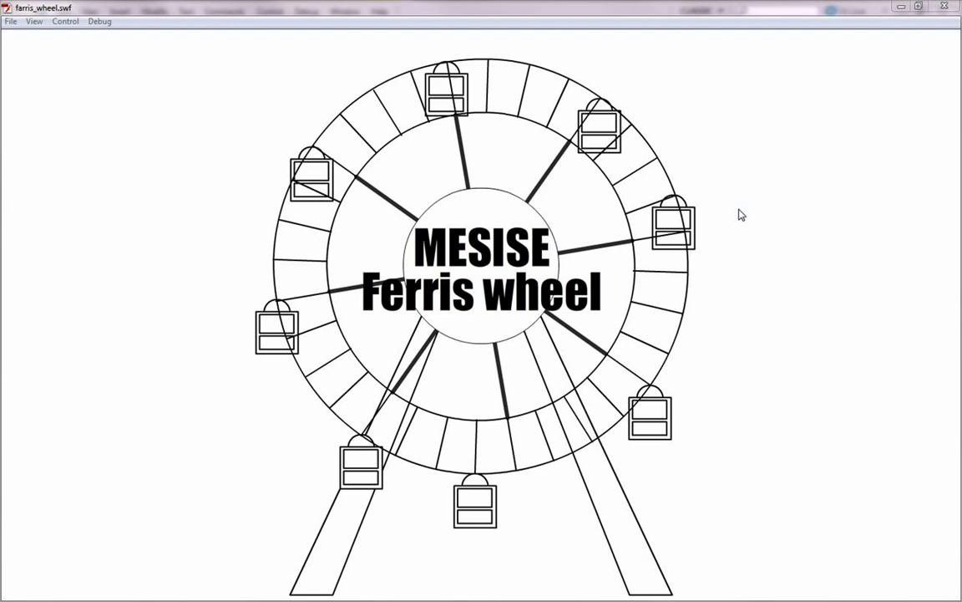
- Close the Ferris wheel preview and create a new ActionScript 2.0 document
{"action": "left_click", "coordinate": [948, 7]}
{"action": "left_click_drag", "start_coordinate": [539, 219], "coordinate": [576, 252]}
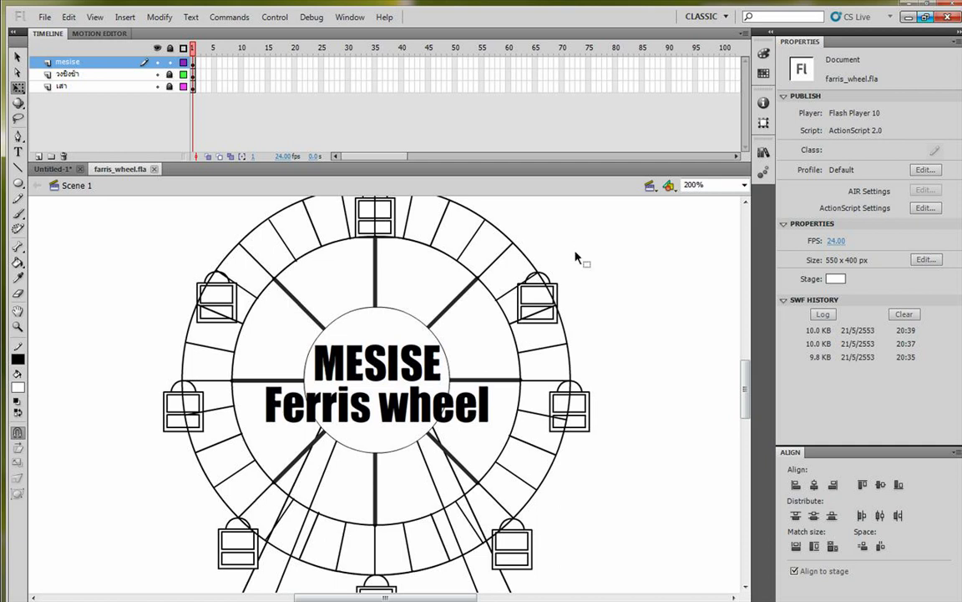
{"action": "left_click_drag", "start_coordinate": [575, 171], "coordinate": [576, 109]}
{"action": "key", "text": "ctrl+n"}
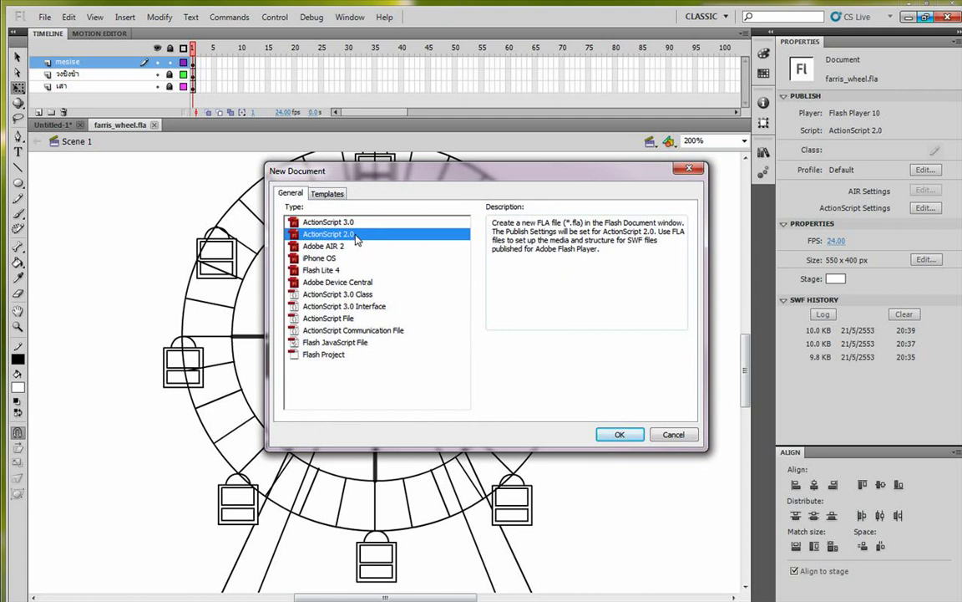
{"action": "left_click", "coordinate": [617, 435]}
{"action": "left_click_drag", "start_coordinate": [470, 311], "coordinate": [441, 253]}
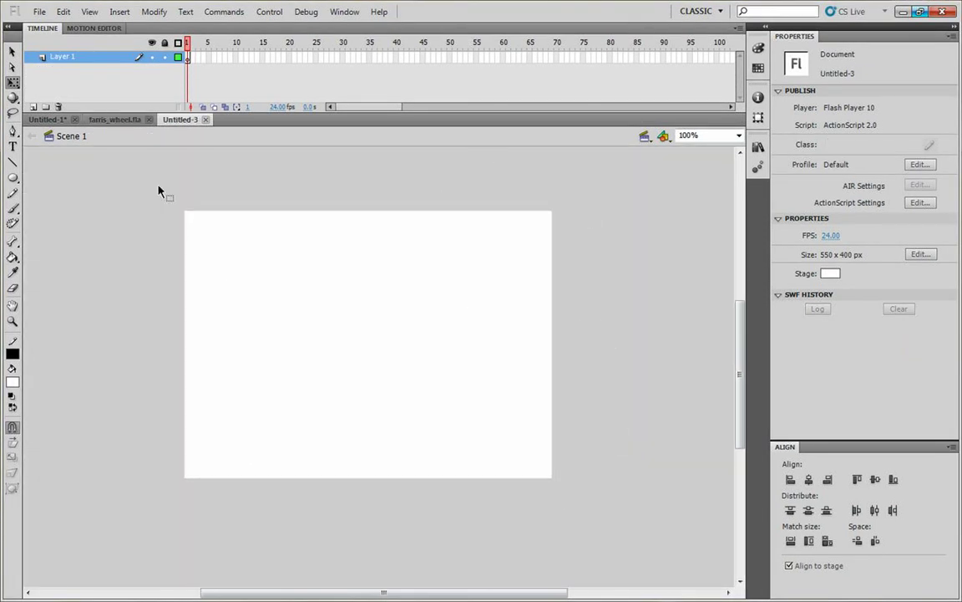
- Draw a perfect circle about 282 px across near the middle of the stage with the Oval tool
{"action": "left_click", "coordinate": [165, 56]}
{"action": "left_click", "coordinate": [241, 272]}
{"action": "left_click", "coordinate": [13, 178]}
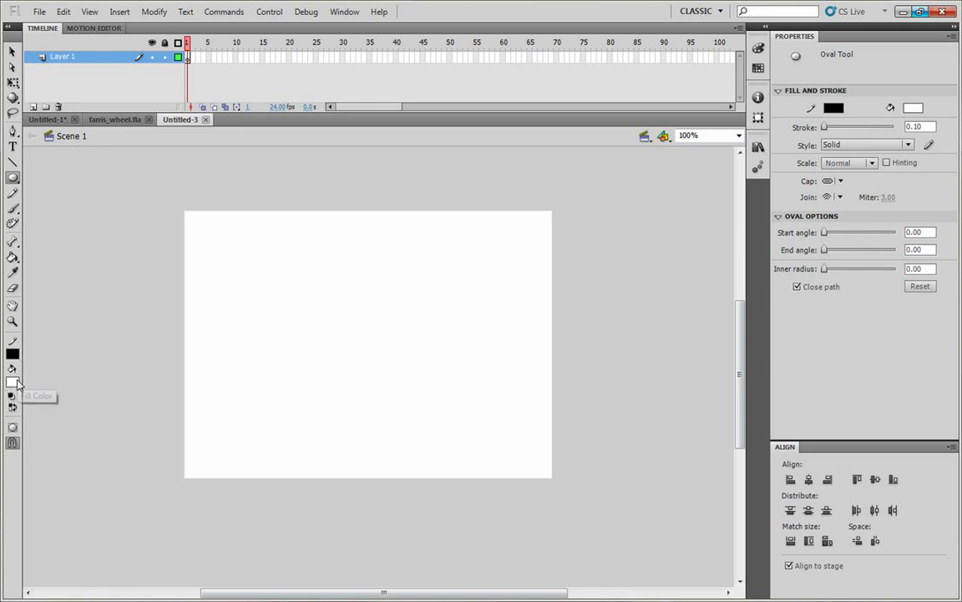
{"action": "left_click_drag", "start_coordinate": [267, 243], "coordinate": [446, 396]}
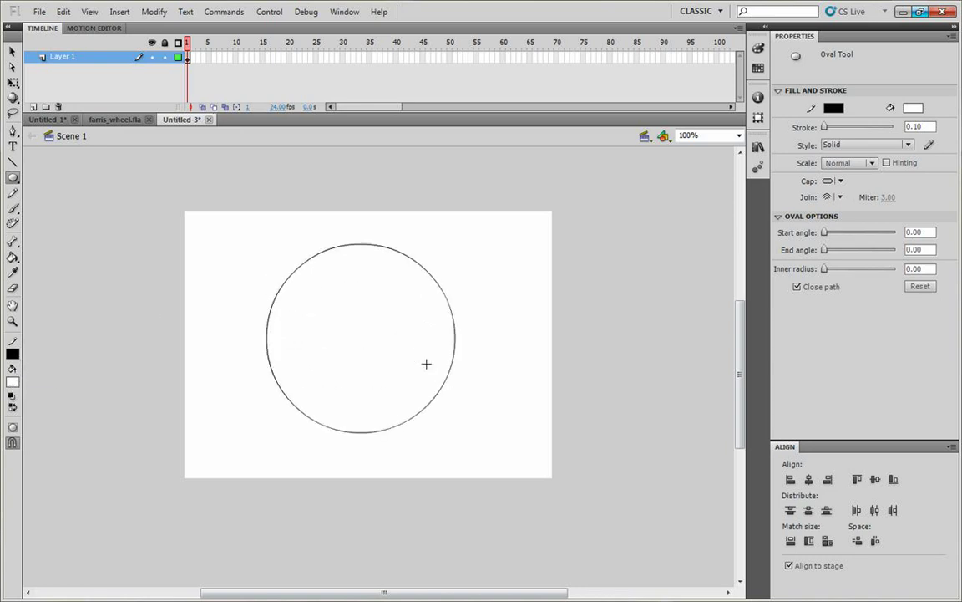
- Delete the circle's white fill and keep only its black outline
{"action": "key", "text": "v"}
{"action": "double_click", "coordinate": [399, 344]}
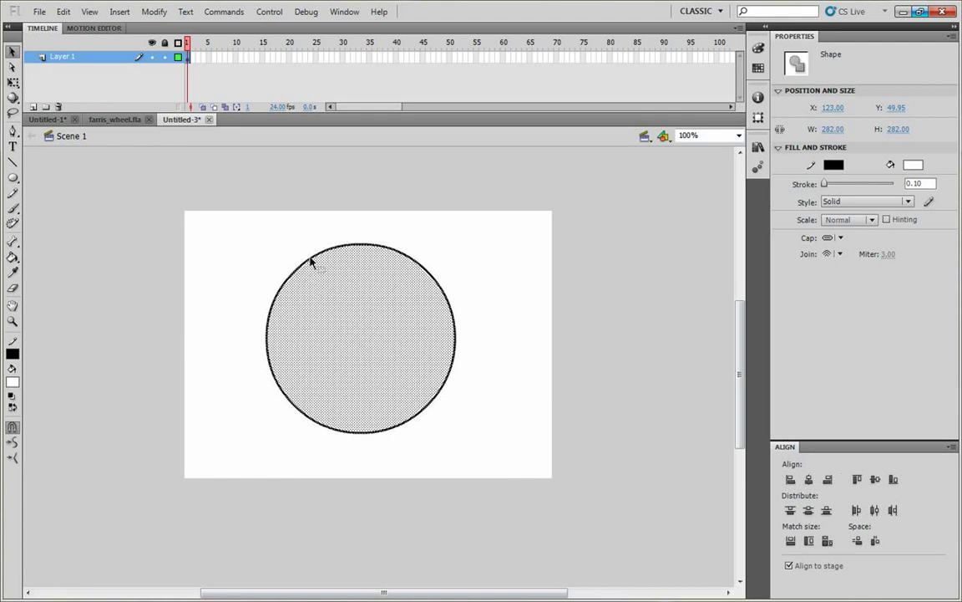
{"action": "left_click", "coordinate": [677, 462]}
{"action": "left_click", "coordinate": [388, 350]}
{"action": "left_click", "coordinate": [388, 350], "text": "shift"}
- Centre the circle outline on the stage horizontally and vertically, and group it
{"action": "left_click", "coordinate": [423, 269]}
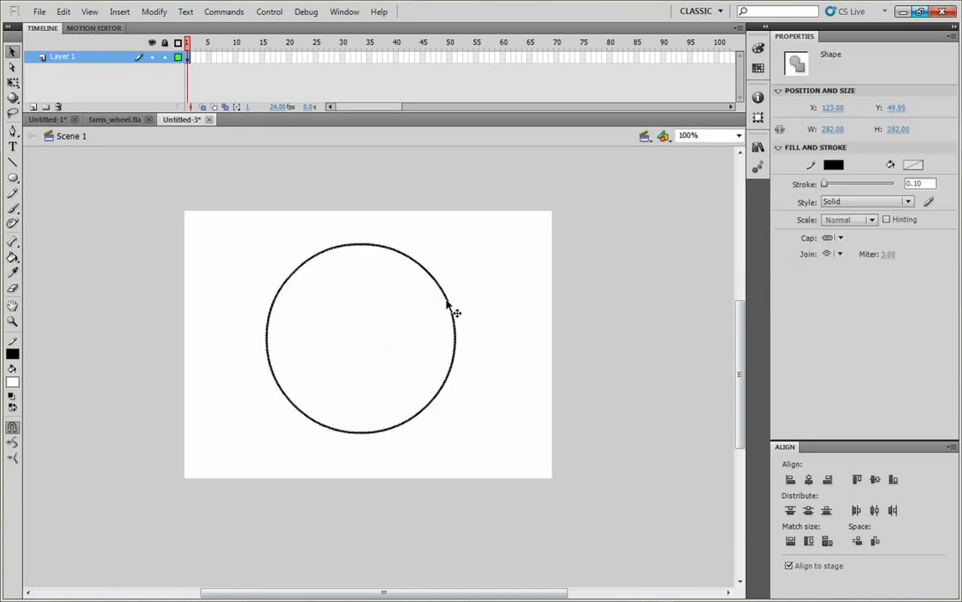
{"action": "key", "text": "ctrl+alt+2"}
{"action": "key", "text": "ctrl+alt+5"}
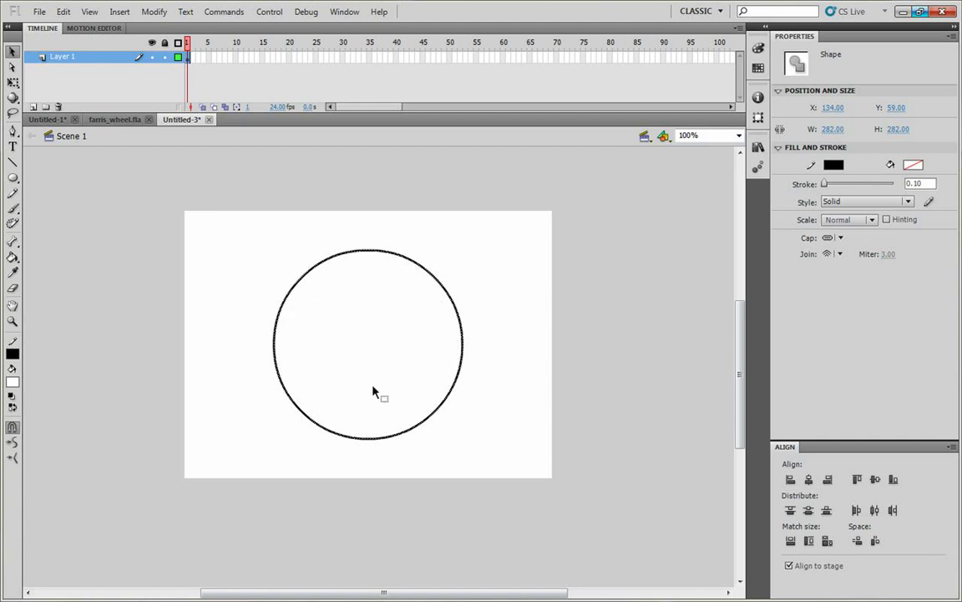
{"action": "key", "text": "ctrl+g"}
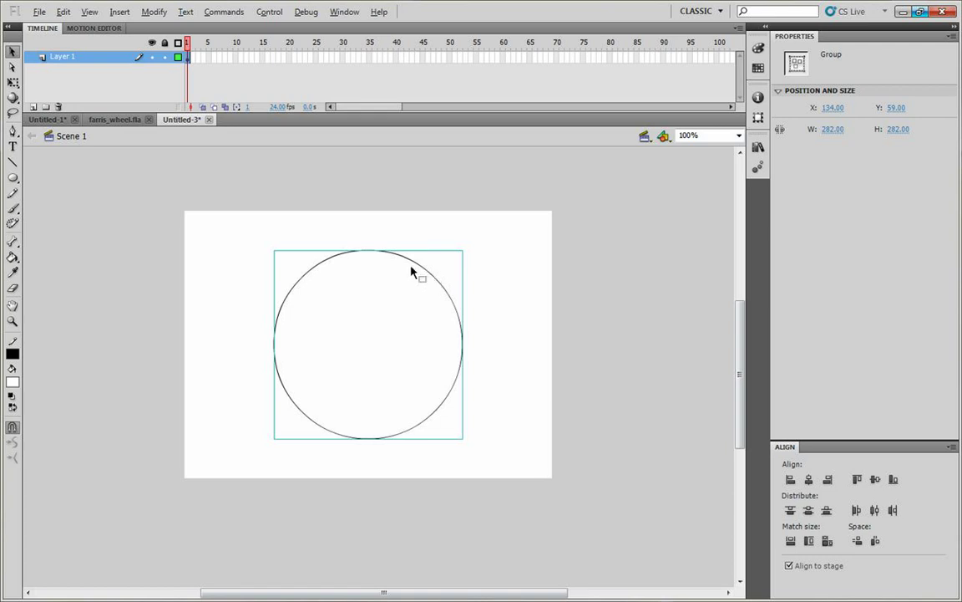
- Duplicate the circle, scale the copy down proportionally to about 200 px, and centre it on the stage inside the original
{"action": "left_click_drag", "start_coordinate": [428, 269], "coordinate": [480, 282], "text": "alt"}
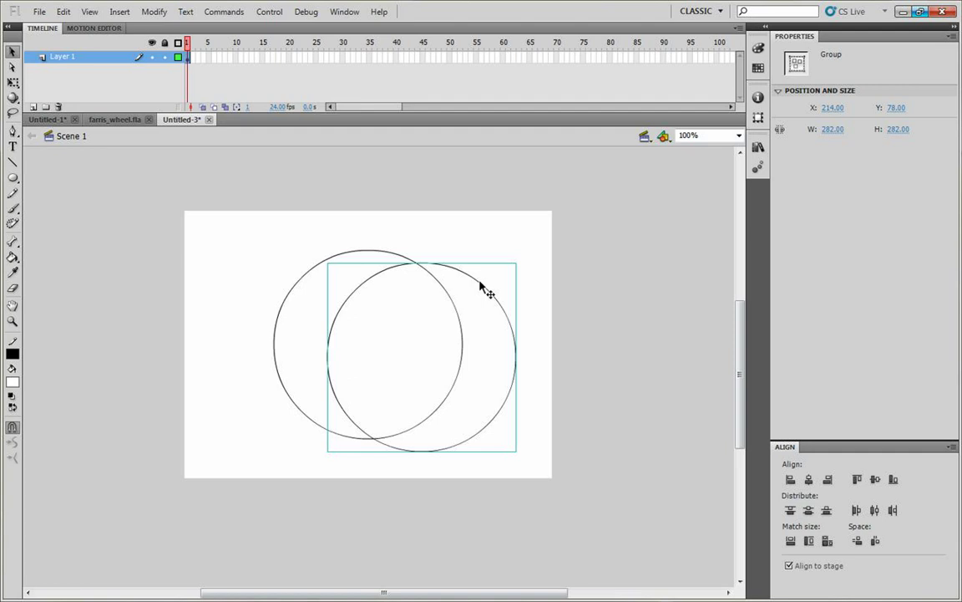
{"action": "key", "text": "q"}
{"action": "left_click_drag", "start_coordinate": [515, 262], "coordinate": [491, 278]}
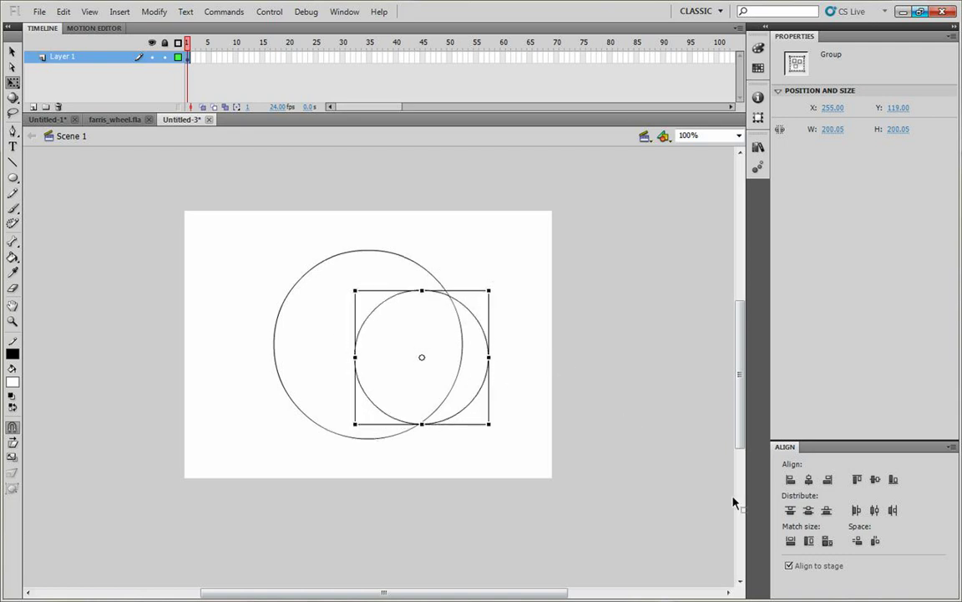
{"action": "left_click", "coordinate": [809, 478]}
{"action": "left_click", "coordinate": [807, 510]}
{"action": "left_click", "coordinate": [589, 403]}
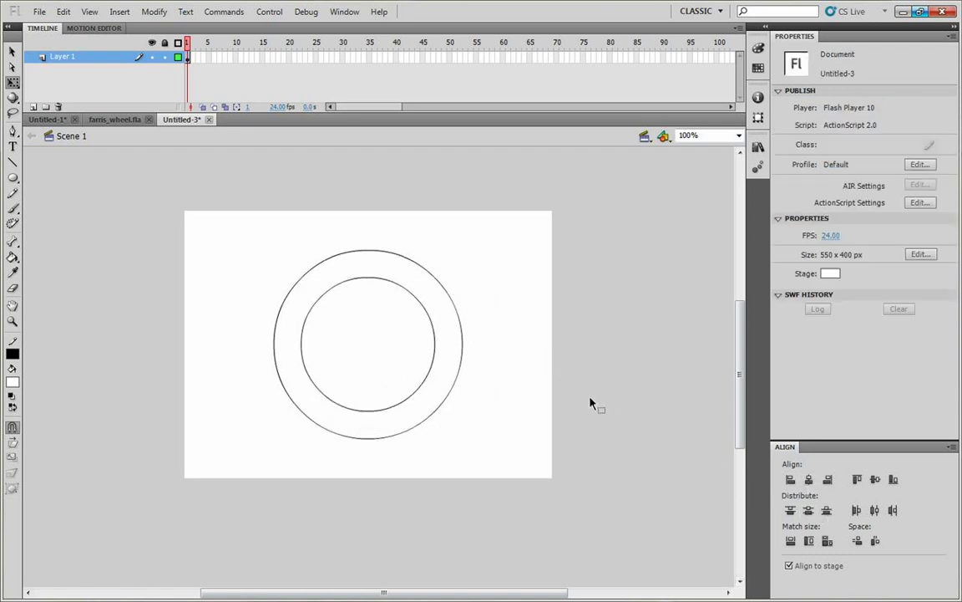
- Draw a horizontal line about 282 px long across the outer circle, centred on the stage, and group it
{"action": "key", "text": "ctrl+equal"}
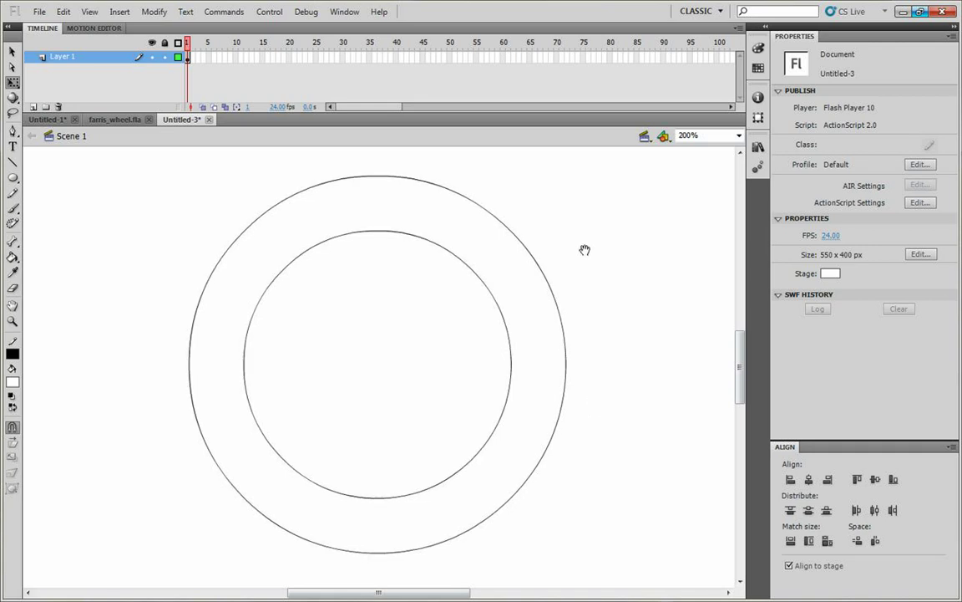
{"action": "left_click_drag", "start_coordinate": [580, 264], "coordinate": [539, 249]}
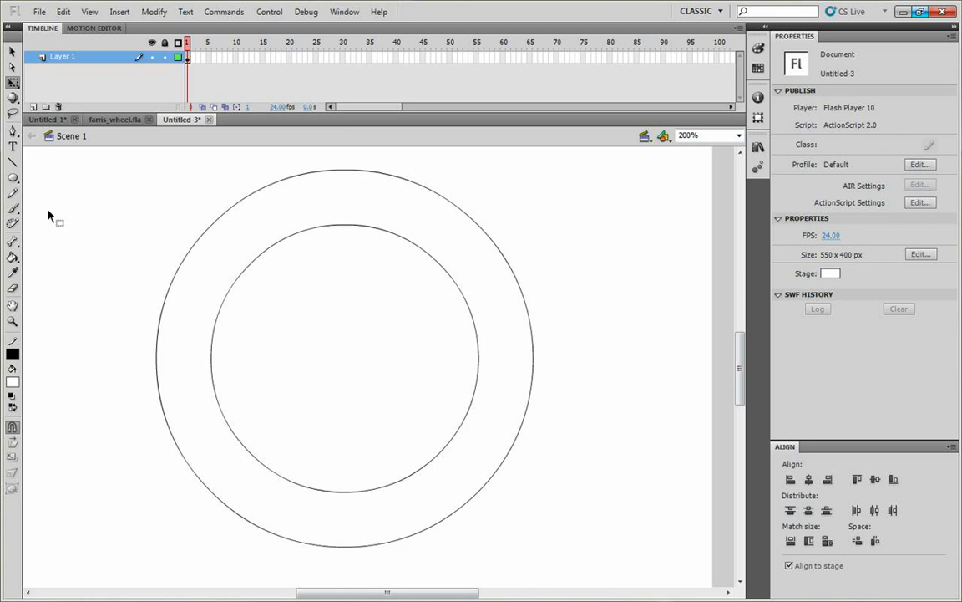
{"action": "left_click", "coordinate": [14, 162]}
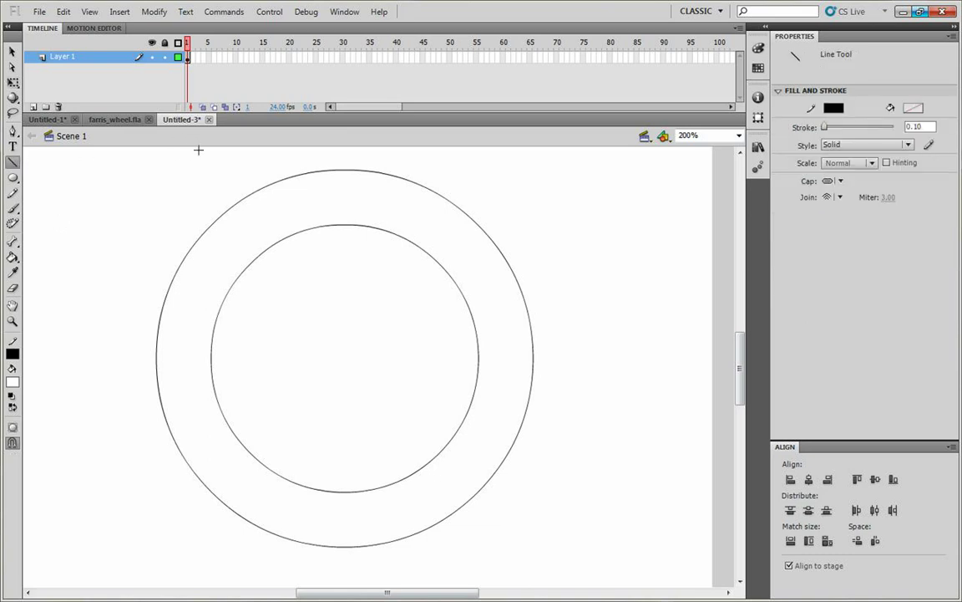
{"action": "left_click_drag", "start_coordinate": [157, 354], "coordinate": [532, 353]}
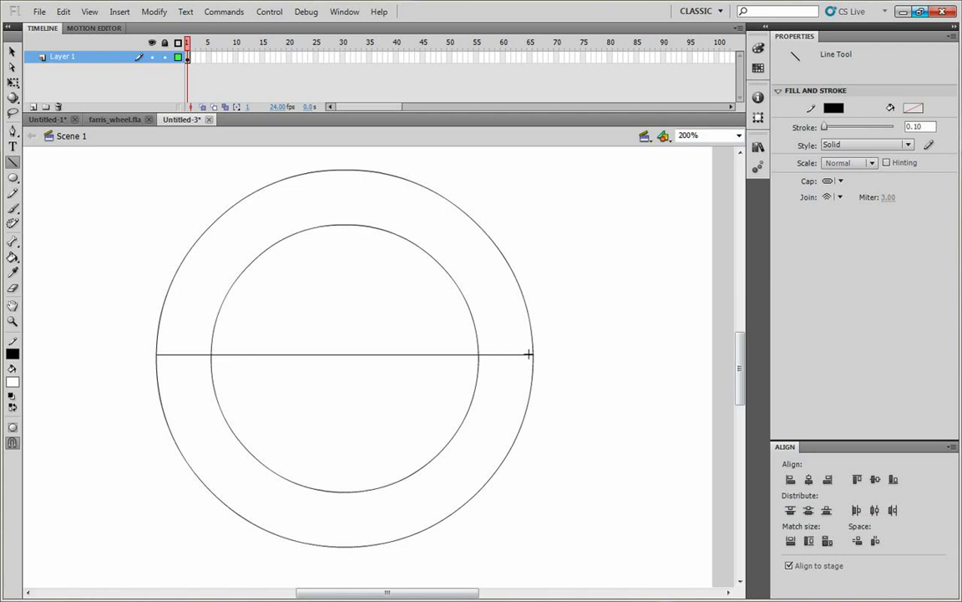
{"action": "key", "text": "v"}
{"action": "left_click", "coordinate": [310, 357]}
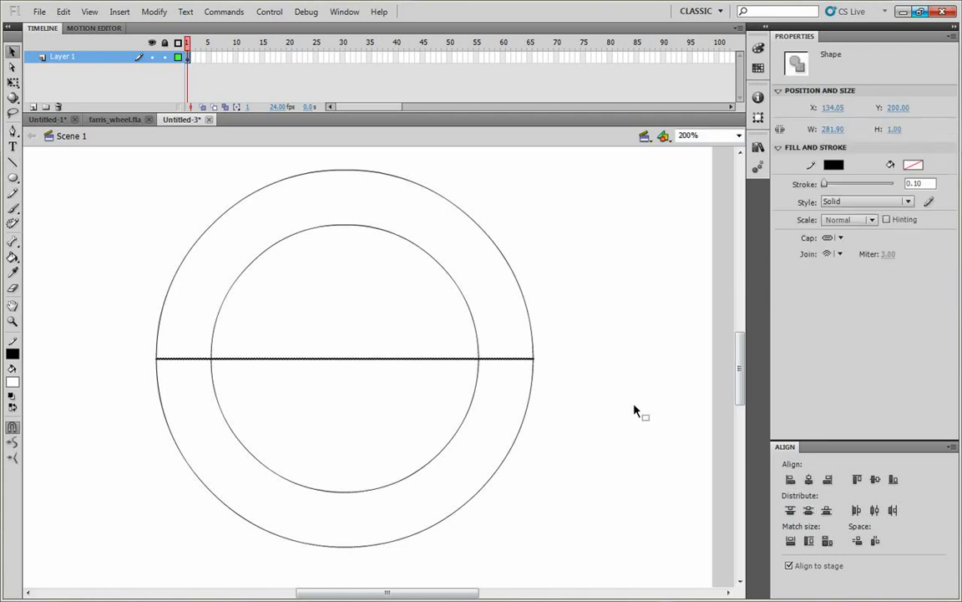
{"action": "key", "text": "alt"}
{"action": "key", "text": "ctrl+g"}
- Duplicate the horizontal line, rotate the copy 90° to vertical, and centre it on the stage to form a cross
{"action": "left_click_drag", "start_coordinate": [385, 362], "coordinate": [389, 312]}
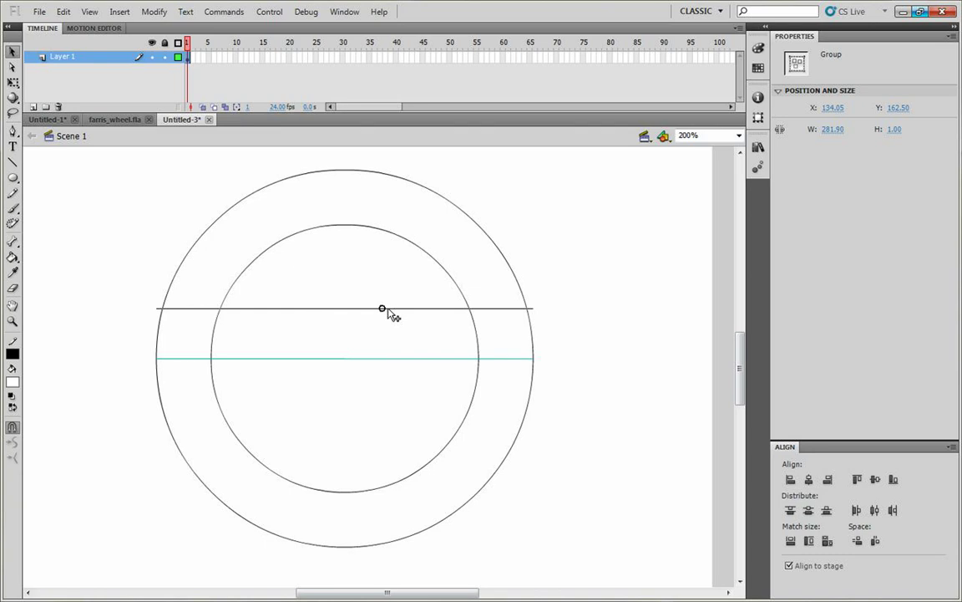
{"action": "left_click_drag", "start_coordinate": [388, 311], "coordinate": [391, 314]}
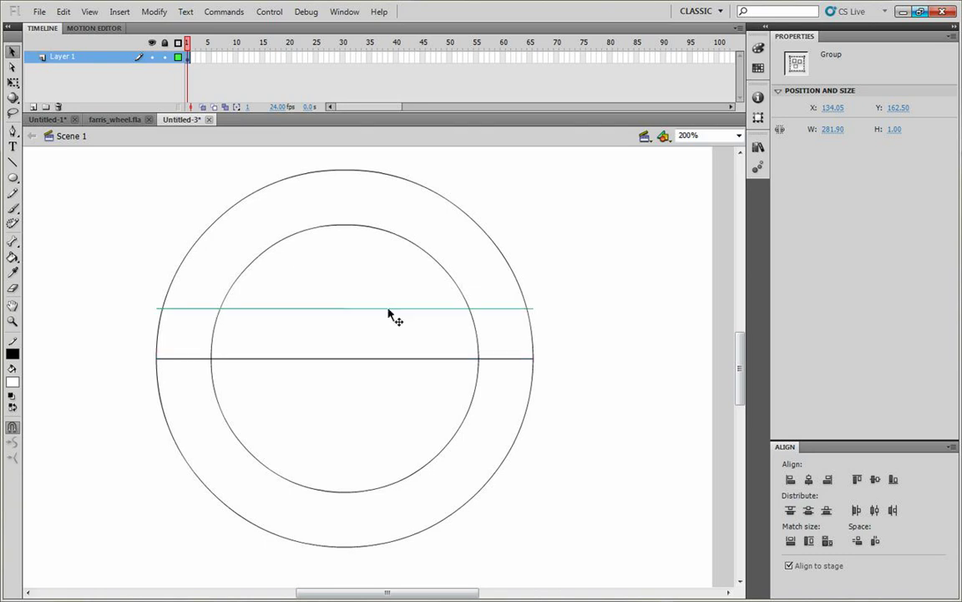
{"action": "key", "text": "q"}
{"action": "left_click_drag", "start_coordinate": [550, 302], "coordinate": [579, 453]}
{"action": "key", "text": "ctrl+z"}
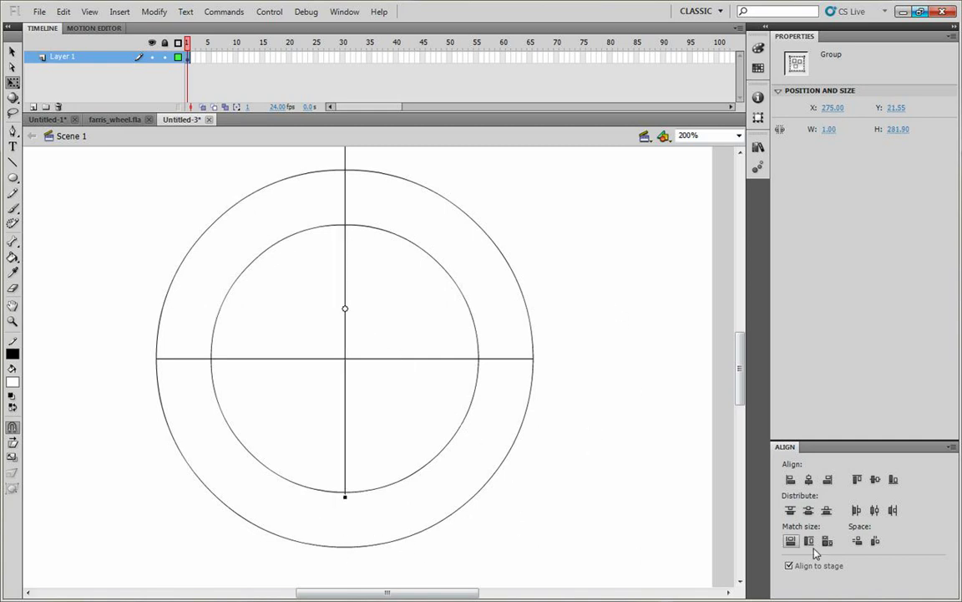
{"action": "left_click", "coordinate": [809, 510]}
- Duplicate the cross of both lines, rotate the copy 45°, and centre it on the stage
{"action": "left_click_drag", "start_coordinate": [385, 318], "coordinate": [326, 386]}
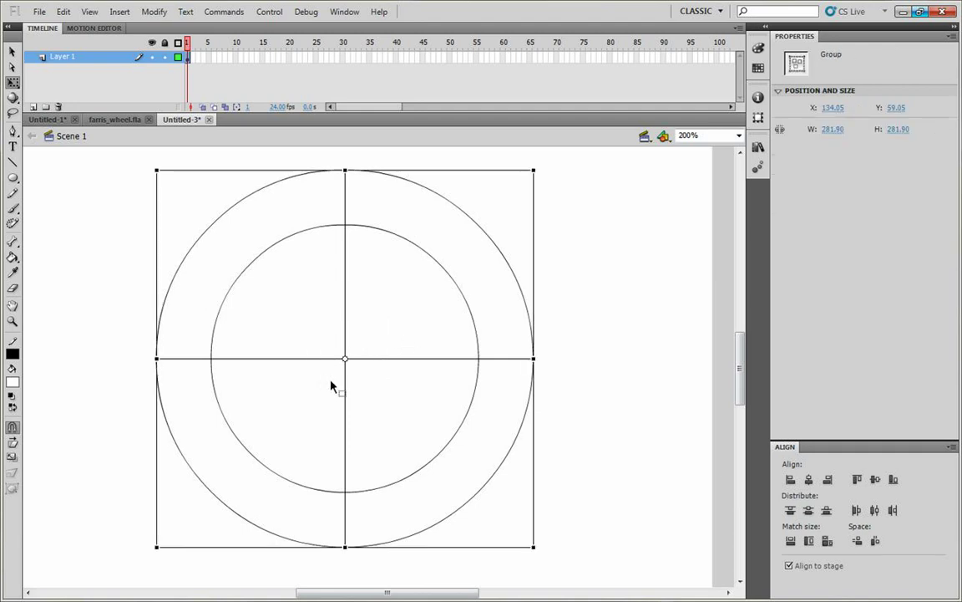
{"action": "left_click_drag", "start_coordinate": [342, 389], "coordinate": [365, 416]}
{"action": "left_click_drag", "start_coordinate": [557, 197], "coordinate": [400, 136]}
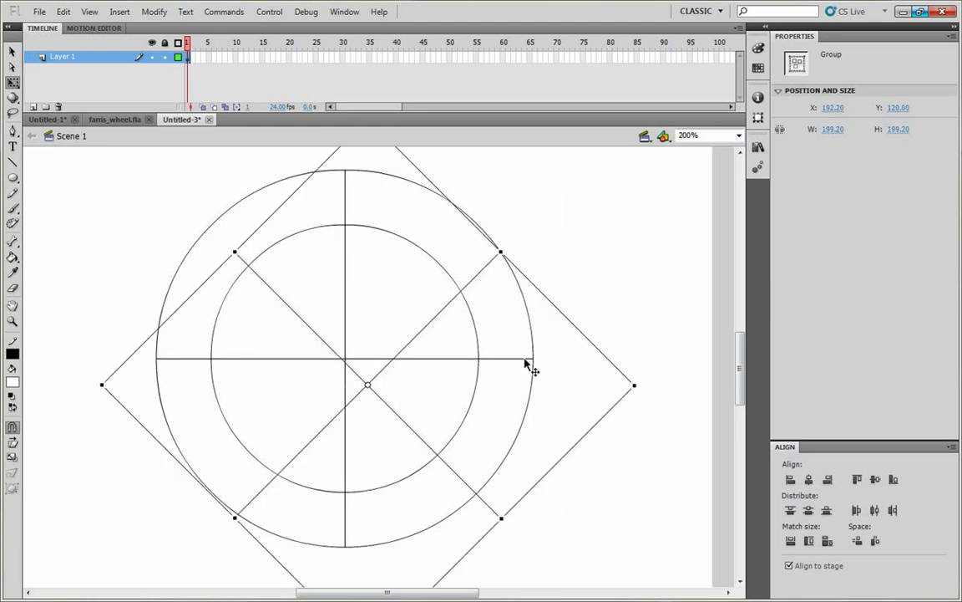
{"action": "left_click", "coordinate": [808, 509]}
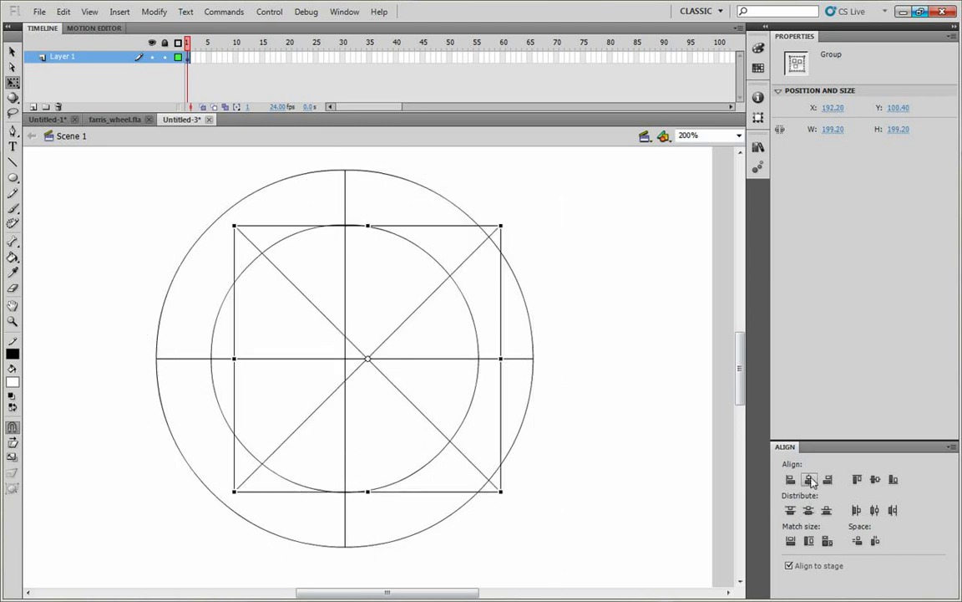
{"action": "left_click", "coordinate": [585, 431]}
{"action": "left_click", "coordinate": [388, 307]}
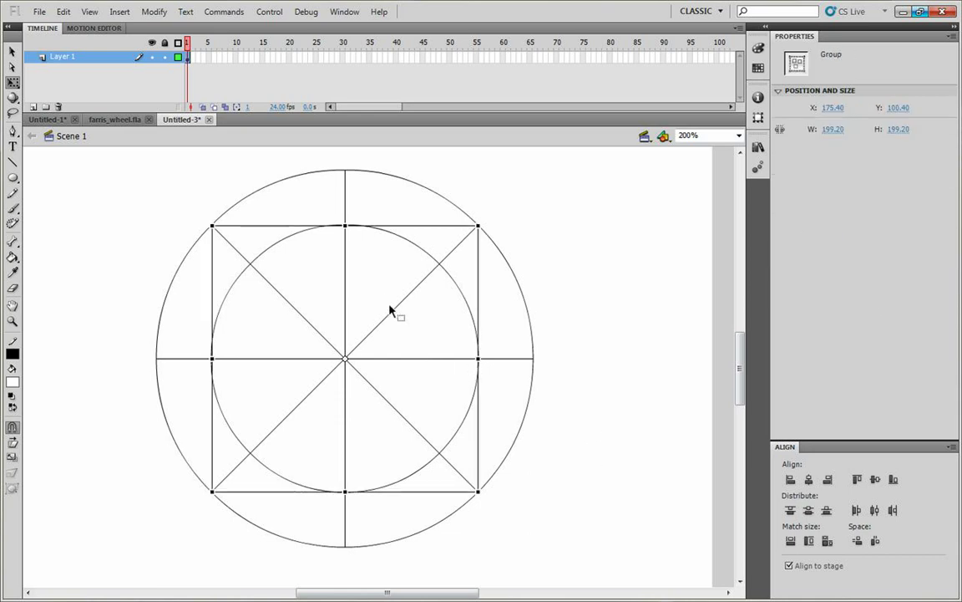
- Duplicate the diagonal cross, rotate the copy to lie midway between the existing spokes, and centre it on the stage
{"action": "key", "text": "ctrl+d"}
{"action": "left_click_drag", "start_coordinate": [508, 237], "coordinate": [442, 186]}
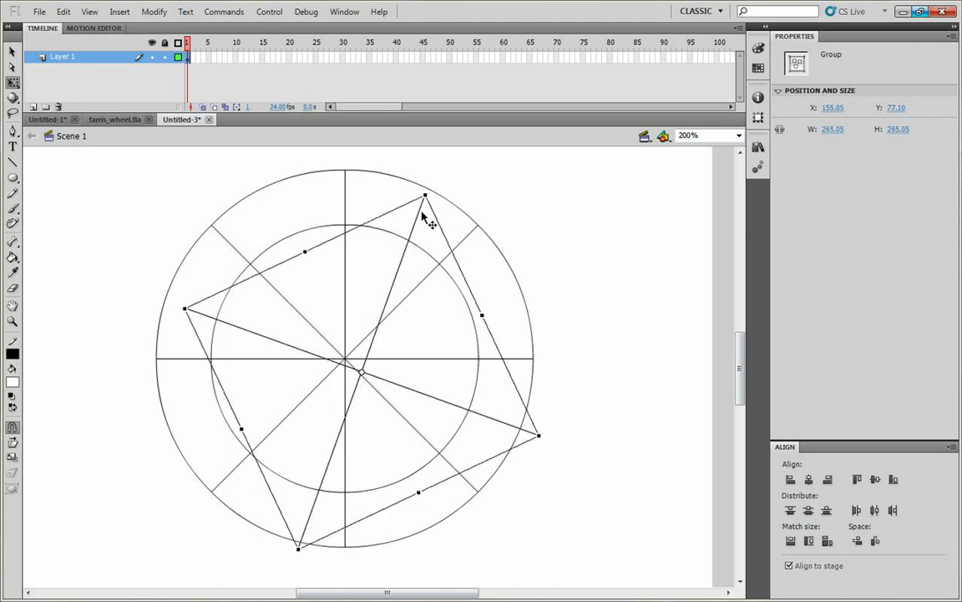
{"action": "left_click", "coordinate": [808, 510]}
{"action": "left_click", "coordinate": [875, 510]}
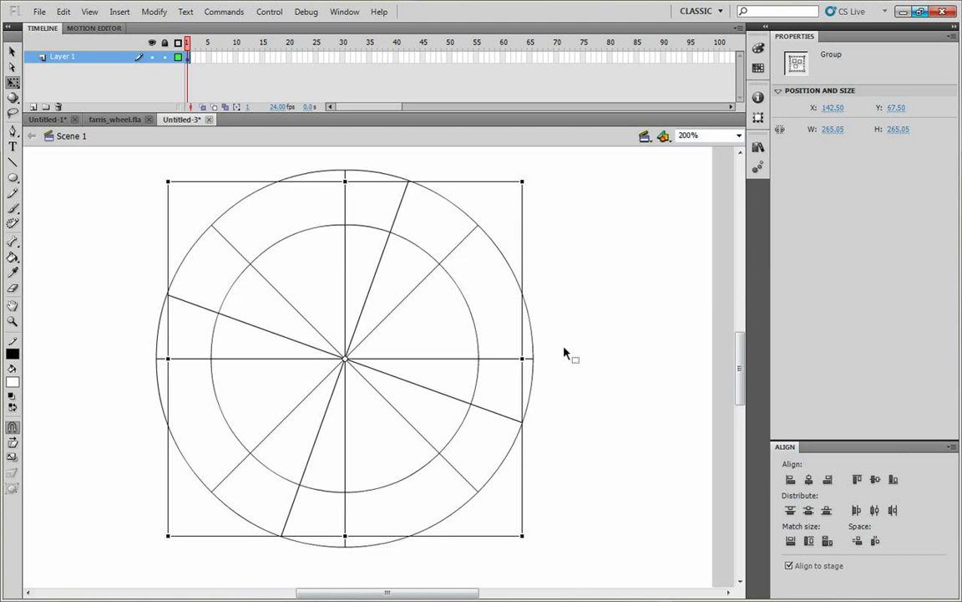
{"action": "left_click_drag", "start_coordinate": [533, 174], "coordinate": [481, 172]}
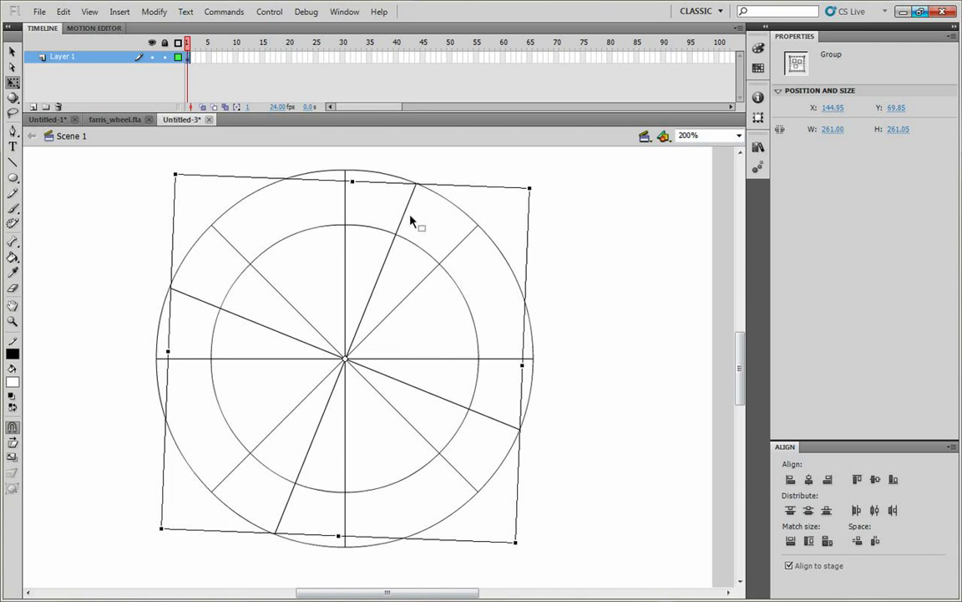
- Duplicate the last cross, rotate the copy into the remaining gaps between the spokes, and centre it on the stage
{"action": "key", "text": "ctrl+d"}
{"action": "left_click_drag", "start_coordinate": [548, 196], "coordinate": [317, 193]}
{"action": "left_click", "coordinate": [807, 511]}
{"action": "left_click", "coordinate": [807, 510]}
{"action": "mouse_move", "coordinate": [530, 185]}
{"action": "left_mouse_down"}
{"action": "mouse_move", "coordinate": [551, 179]}
{"action": "mouse_move", "coordinate": [541, 178]}
{"action": "mouse_move", "coordinate": [543, 197]}
{"action": "left_mouse_up"}
{"action": "left_click", "coordinate": [586, 193]}
- Break apart all the circles and spokes into plain shapes and clear the selection
{"action": "key", "text": "ctrl+a"}
{"action": "left_click", "coordinate": [591, 236]}
{"action": "left_click_drag", "start_coordinate": [614, 275], "coordinate": [593, 292]}
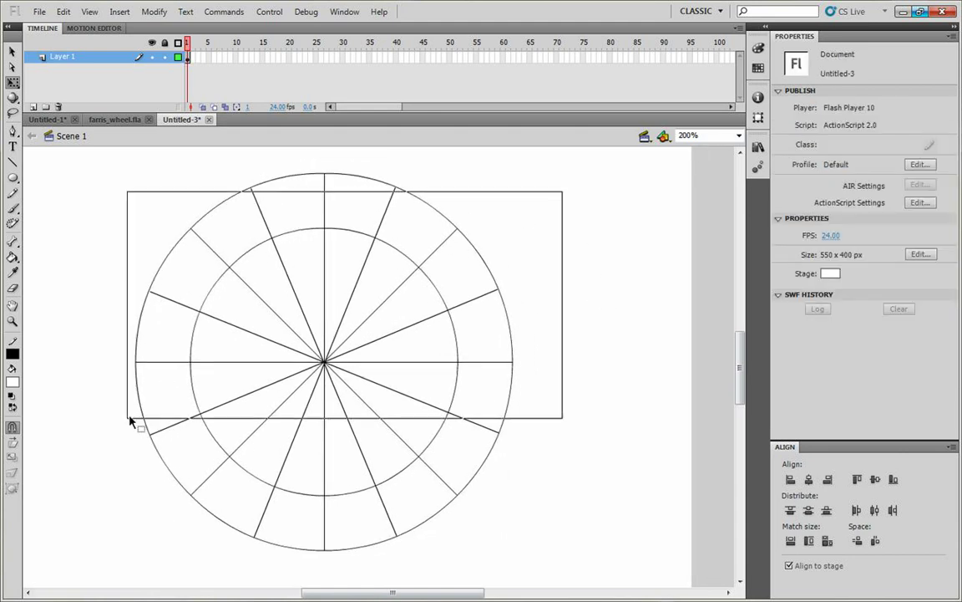
{"action": "key", "text": "ctrl+a"}
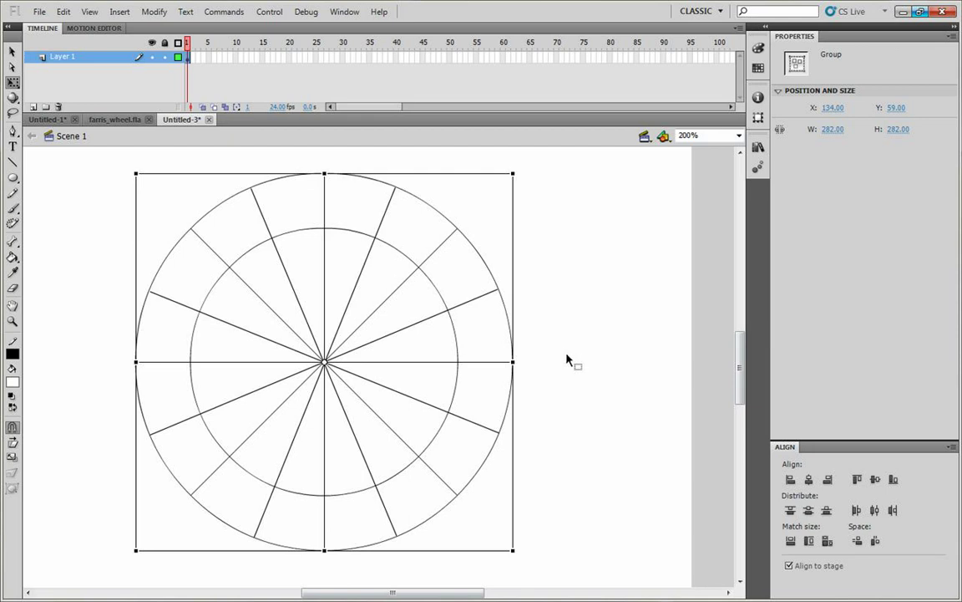
{"action": "key", "text": "ctrl+b"}
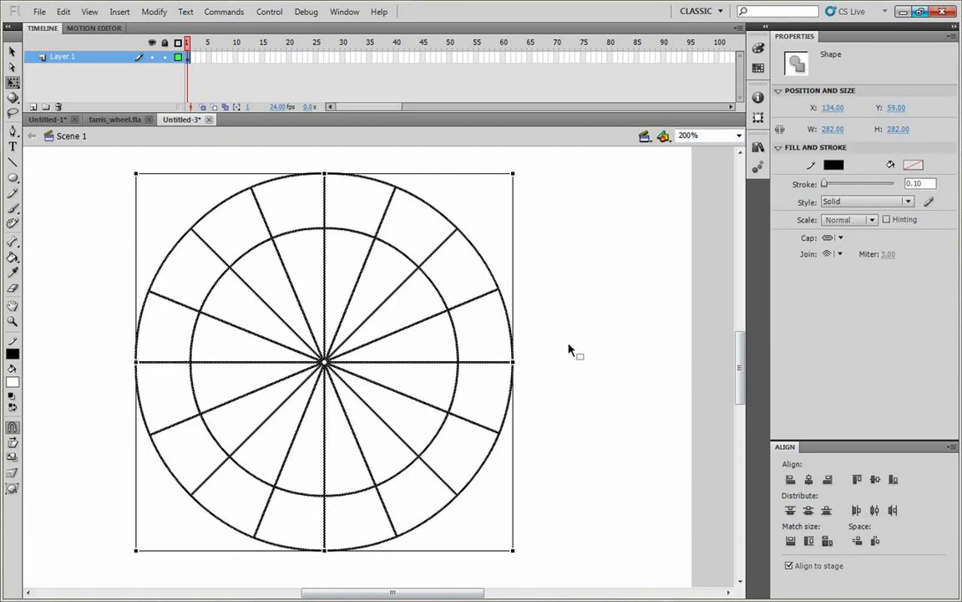
{"action": "left_click", "coordinate": [568, 349]}
{"action": "key", "text": "ctrl+a"}
{"action": "left_click", "coordinate": [526, 271]}
{"action": "left_click", "coordinate": [493, 272]}
{"action": "left_click", "coordinate": [580, 277]}
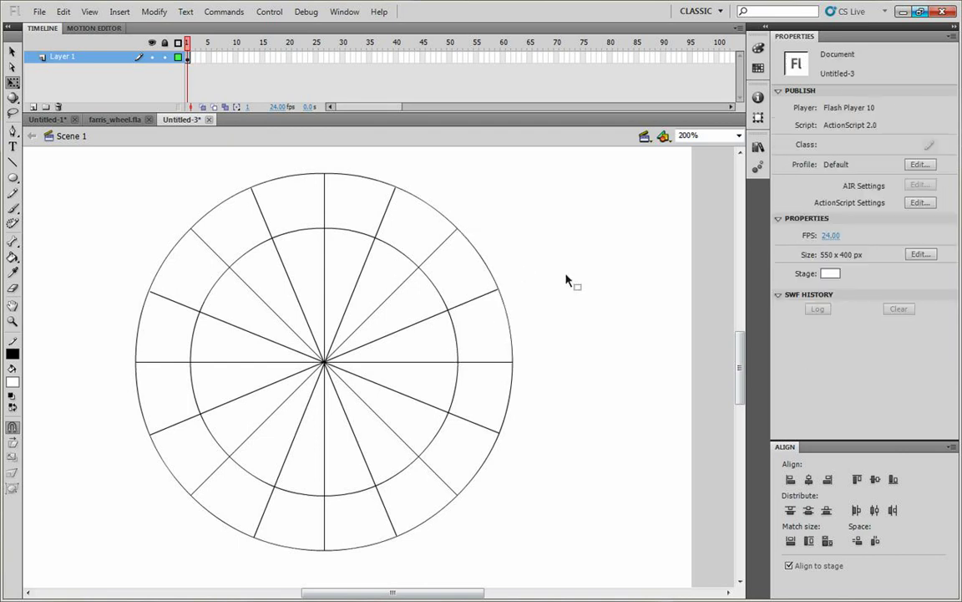
- Delete the inner-circle parts of the two steep upper spokes, the upper-right shallow spoke, the steep lower-left spoke and the lower-right diagonal
{"action": "mouse_move", "coordinate": [464, 320]}
{"action": "left_mouse_down"}
{"action": "mouse_move", "coordinate": [473, 283]}
{"action": "mouse_move", "coordinate": [470, 308]}
{"action": "left_mouse_up"}
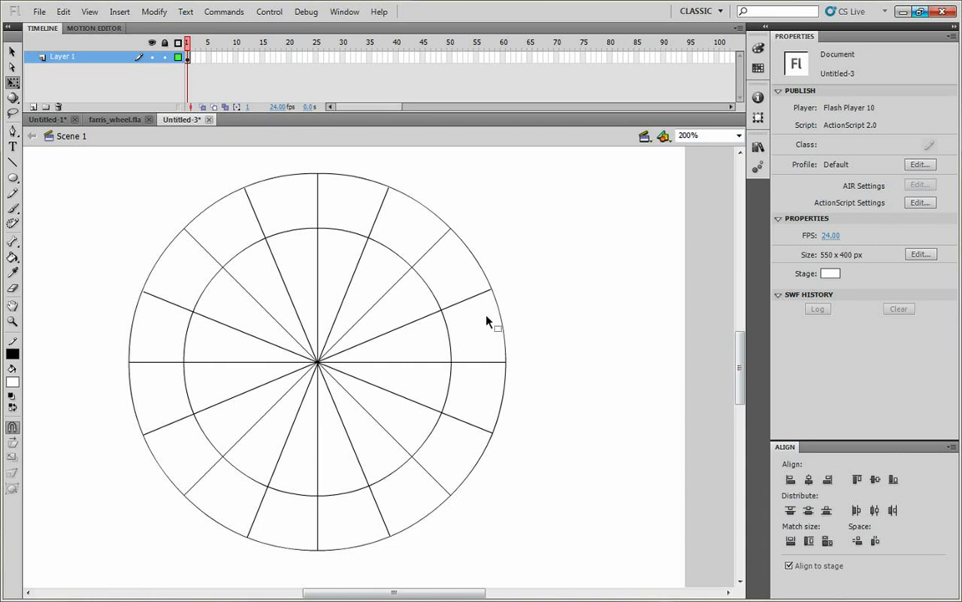
{"action": "left_click_drag", "start_coordinate": [485, 320], "coordinate": [467, 305]}
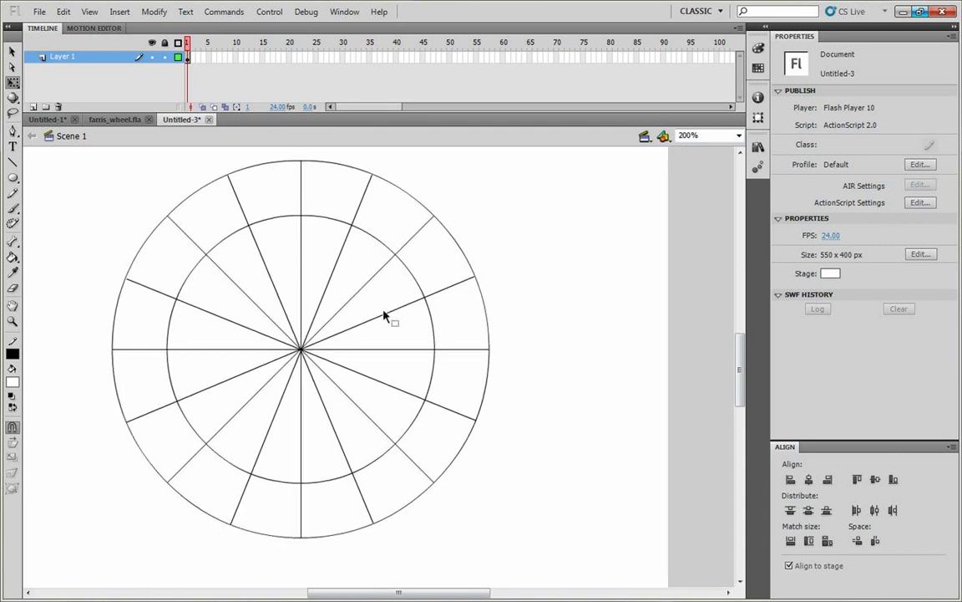
{"action": "left_click", "coordinate": [269, 275]}
{"action": "key", "text": "Delete"}
{"action": "left_click", "coordinate": [335, 270]}
{"action": "key", "text": "Delete"}
{"action": "left_click", "coordinate": [391, 318]}
{"action": "key", "text": "Delete"}
{"action": "left_click", "coordinate": [360, 409]}
{"action": "key", "text": "Delete"}
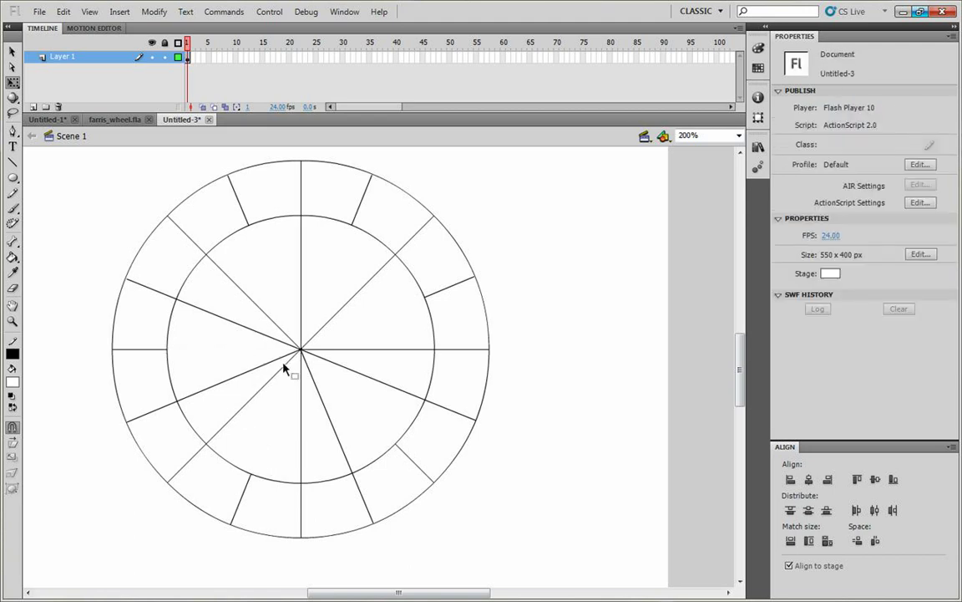
- Delete the inner-circle parts of the two shallow spokes on the wheel's left half and of the steep lower-right spoke, keeping their rim dividers
{"action": "left_click", "coordinate": [242, 373]}
{"action": "key", "text": "Delete"}
{"action": "left_click", "coordinate": [234, 323]}
{"action": "key", "text": "Delete"}
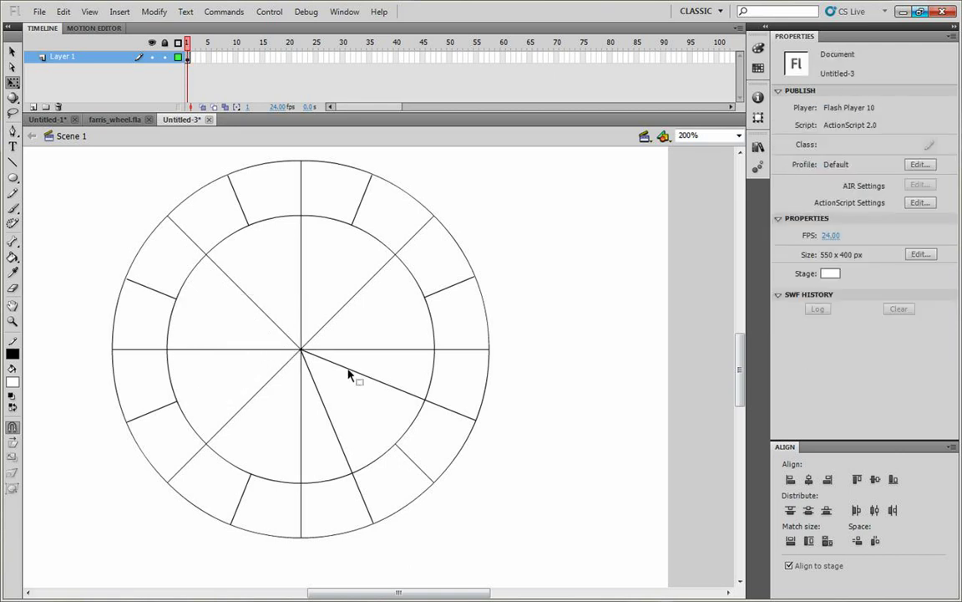
{"action": "left_click", "coordinate": [354, 350]}
{"action": "left_click", "coordinate": [367, 376]}
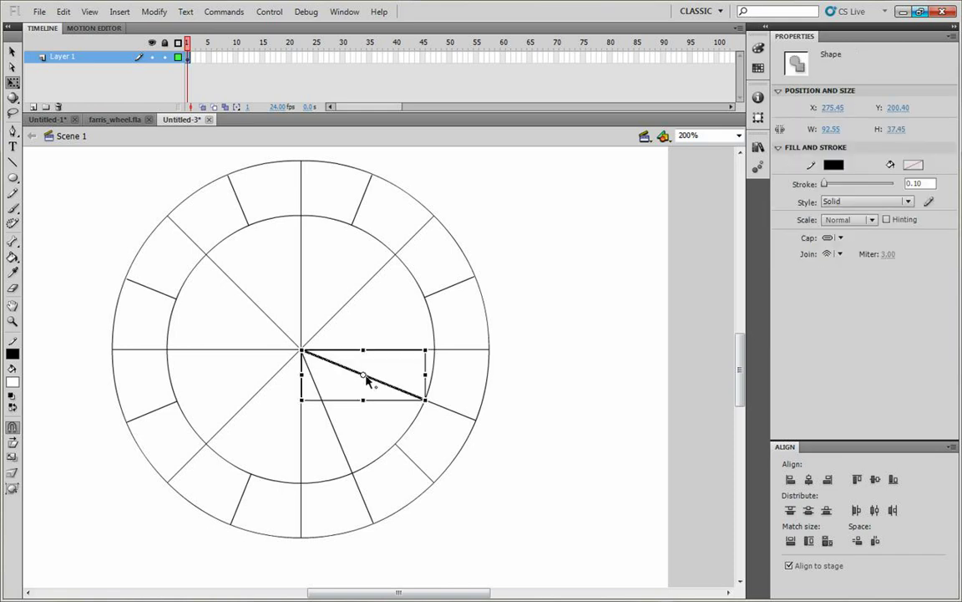
{"action": "left_click", "coordinate": [337, 425]}
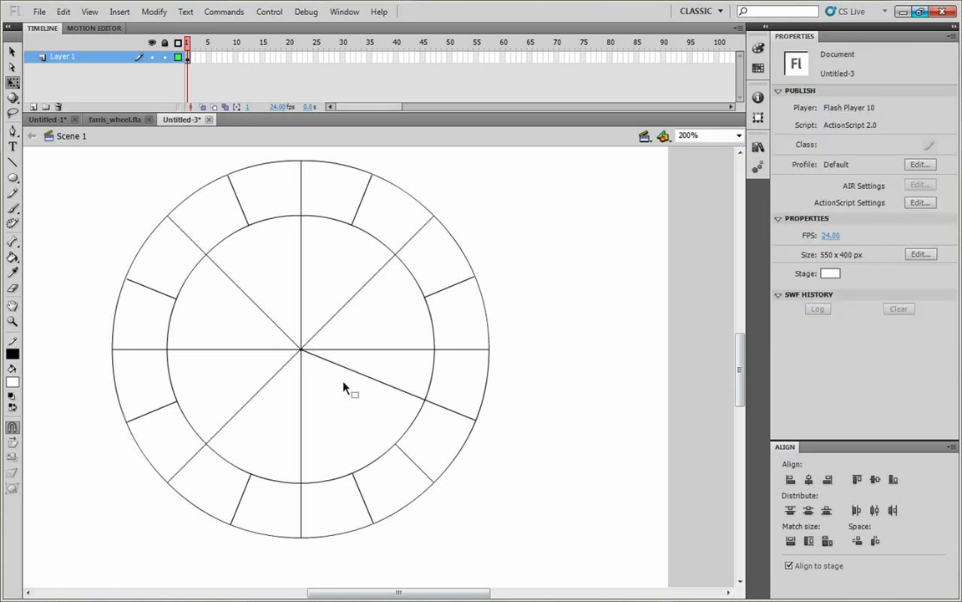
{"action": "left_click_drag", "start_coordinate": [339, 408], "coordinate": [335, 403]}
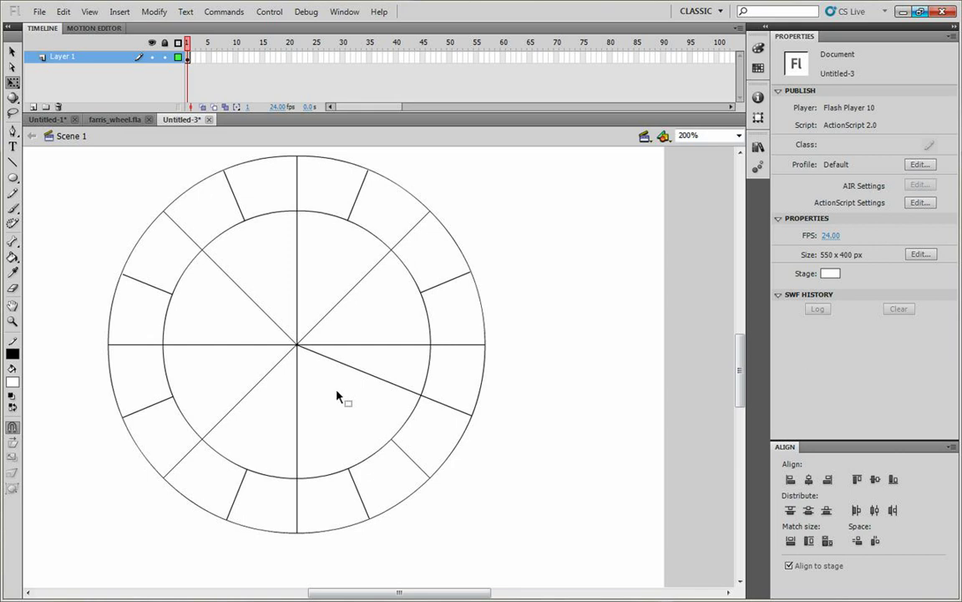
- Rotate the remaining shallow lower-right spoke segment about the wheel's centre so that it fills the missing lower-right diagonal
{"action": "left_click", "coordinate": [279, 328]}
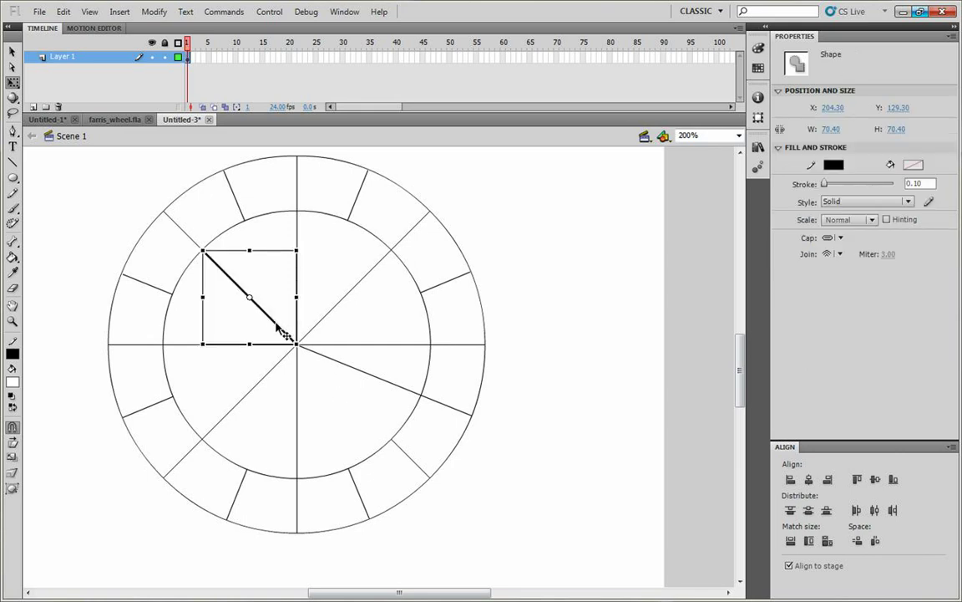
{"action": "left_click", "coordinate": [368, 375]}
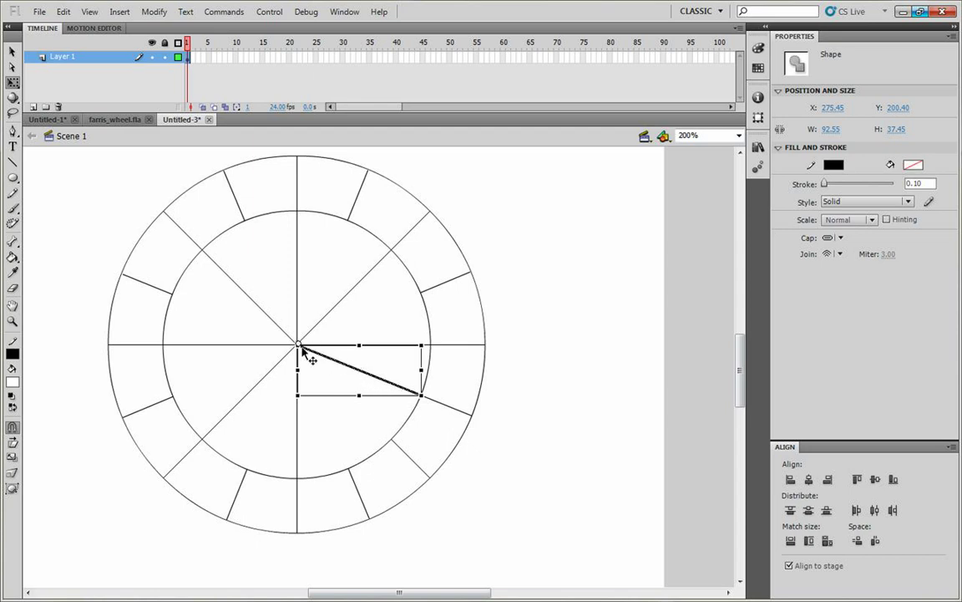
{"action": "left_click_drag", "start_coordinate": [428, 398], "coordinate": [372, 419]}
{"action": "left_click", "coordinate": [488, 476]}
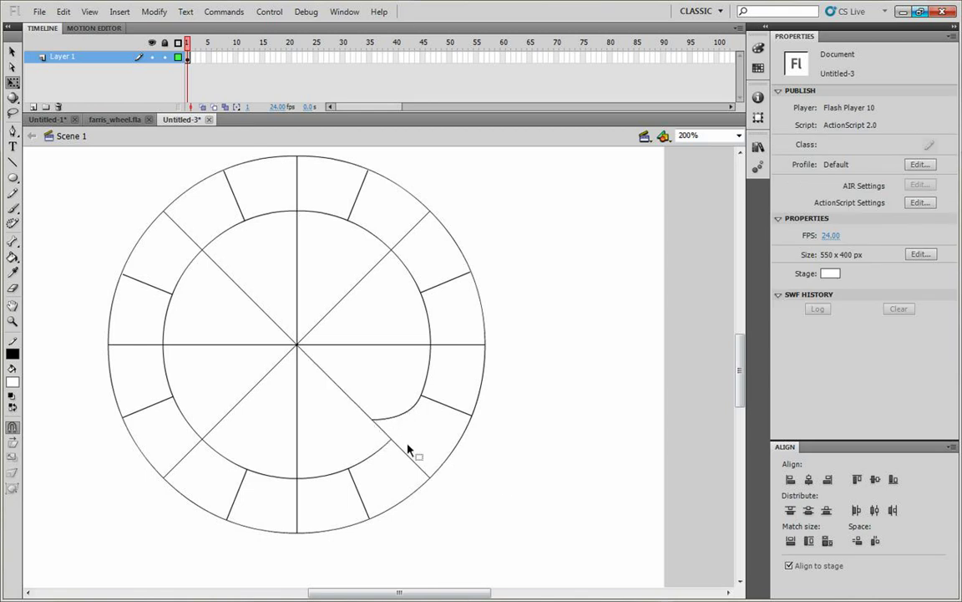
{"action": "scroll", "coordinate": [483, 361], "scroll_direction": "down", "scroll_amount": 1}
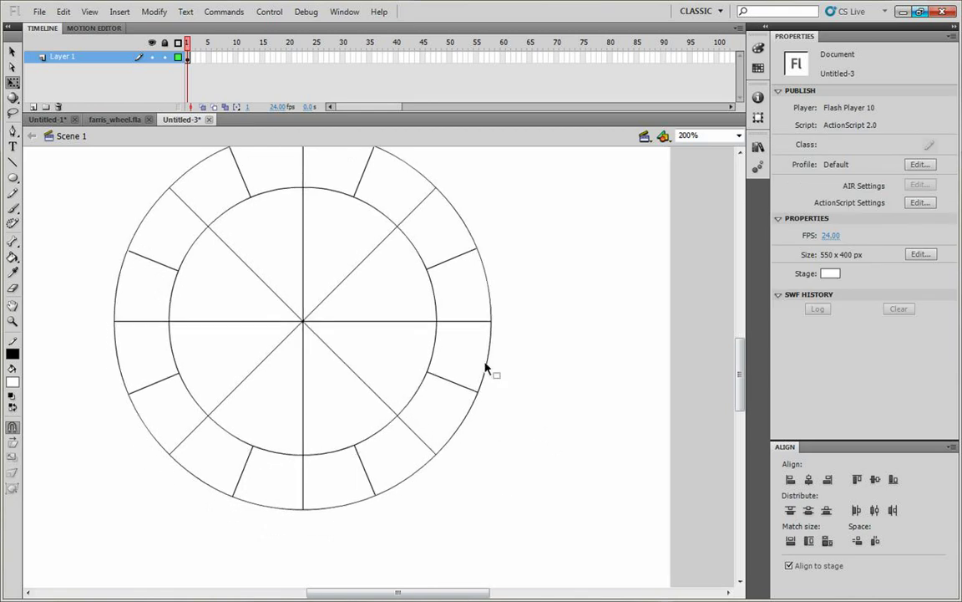
- Set the stroke of all eight spoke segments inside the inner circle to 3 and clear the selection
{"action": "left_click", "coordinate": [249, 267]}
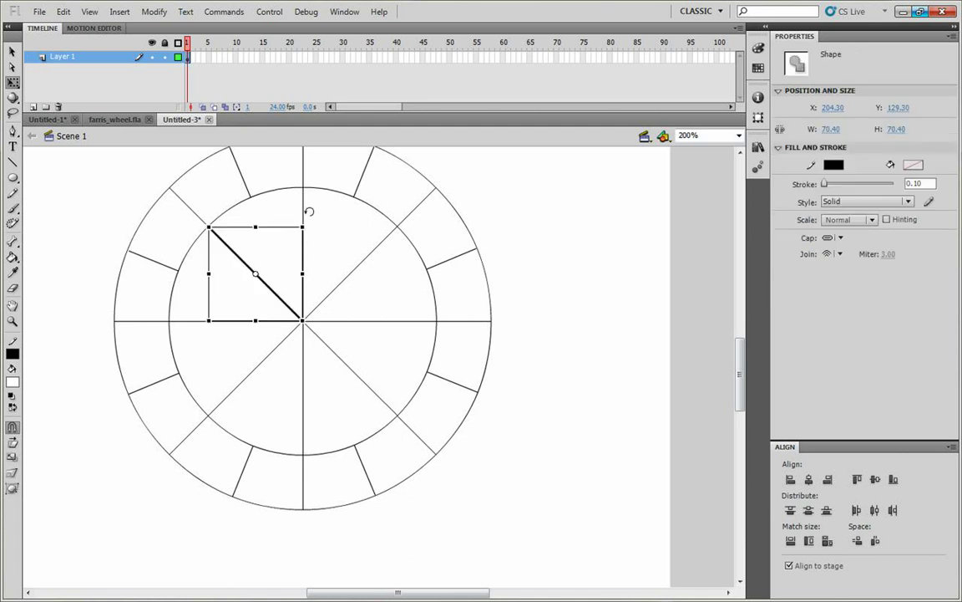
{"action": "left_click", "coordinate": [366, 258], "text": "shift"}
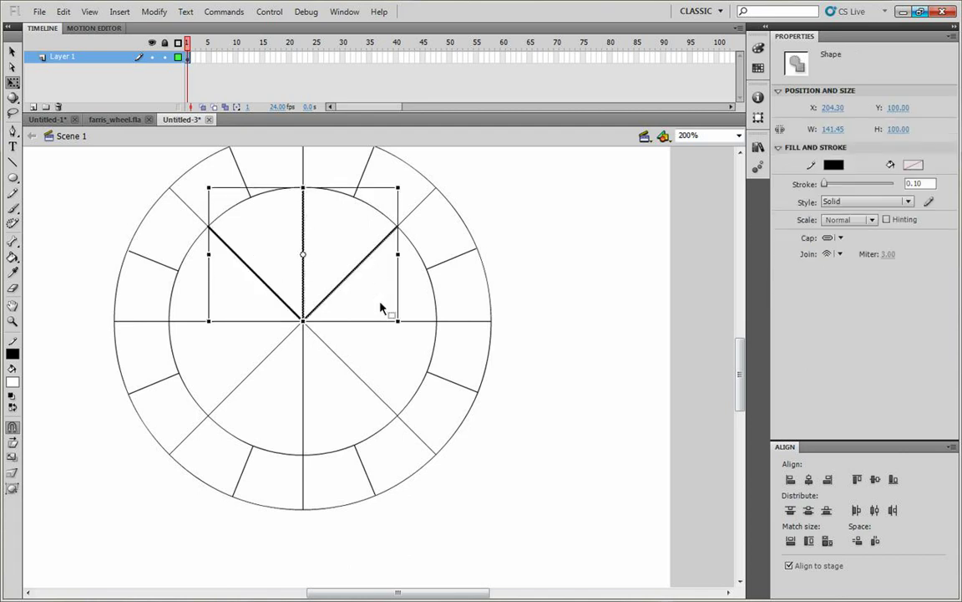
{"action": "left_click", "coordinate": [428, 322], "text": "shift"}
{"action": "left_click", "coordinate": [364, 384], "text": "shift"}
{"action": "left_click", "coordinate": [304, 388], "text": "shift"}
{"action": "left_click", "coordinate": [256, 366], "text": "shift"}
{"action": "left_click", "coordinate": [232, 321], "text": "shift"}
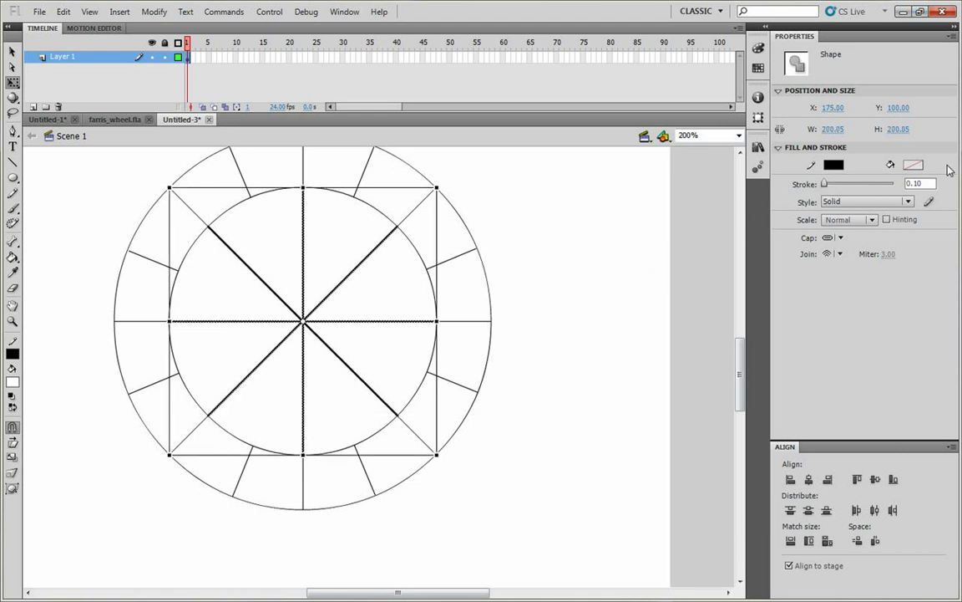
{"action": "double_click", "coordinate": [929, 184]}
{"action": "type", "text": "1"}
{"action": "key", "text": "Return"}
{"action": "double_click", "coordinate": [919, 183]}
{"action": "type", "text": "3"}
{"action": "key", "text": "Return"}
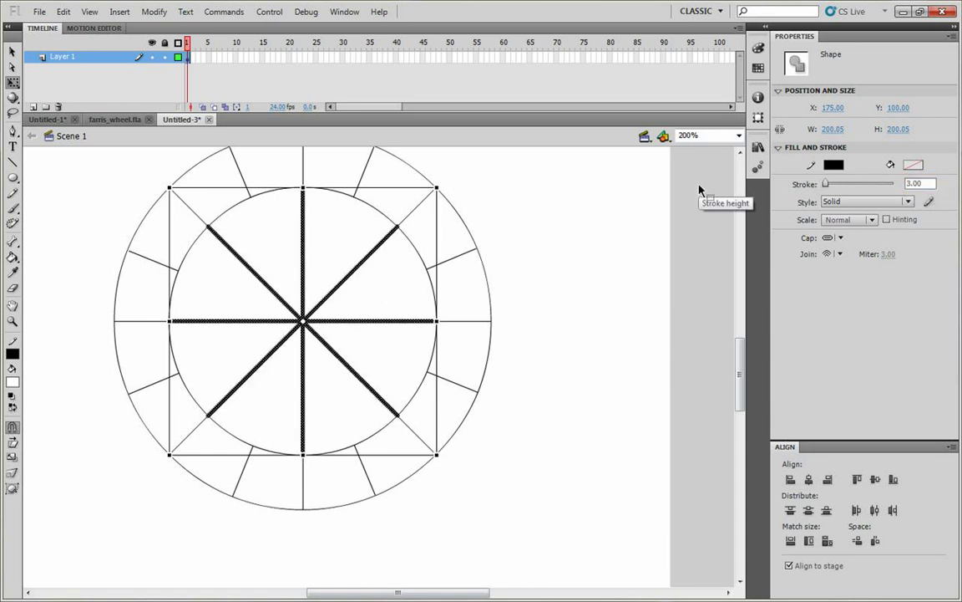
{"action": "left_click", "coordinate": [605, 257]}
- Convert the whole wheel drawing into a movie clip symbol named ชิงช้า with centre registration
{"action": "left_click_drag", "start_coordinate": [543, 281], "coordinate": [541, 309]}
{"action": "left_click_drag", "start_coordinate": [501, 150], "coordinate": [77, 568]}
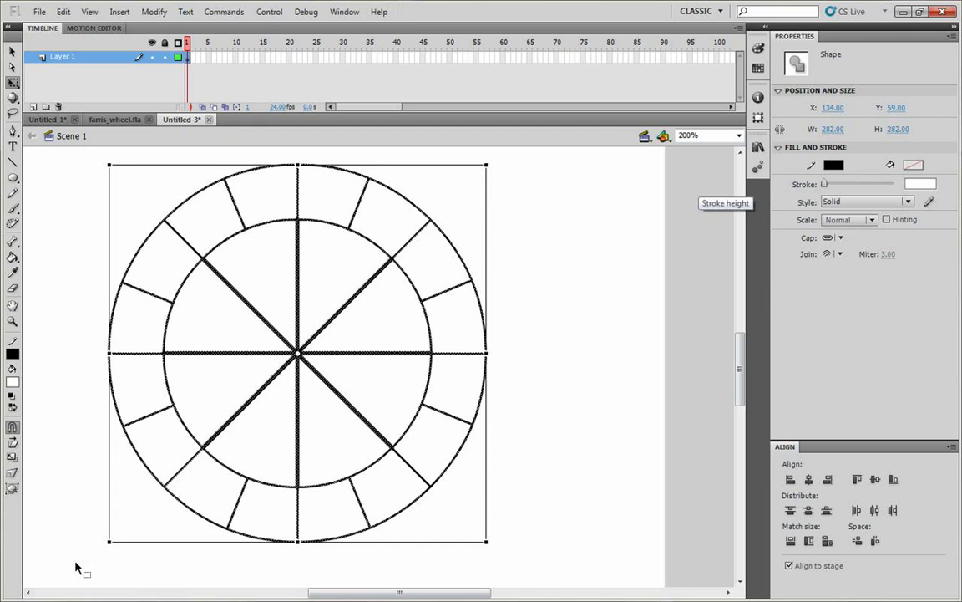
{"action": "key", "text": "F8"}
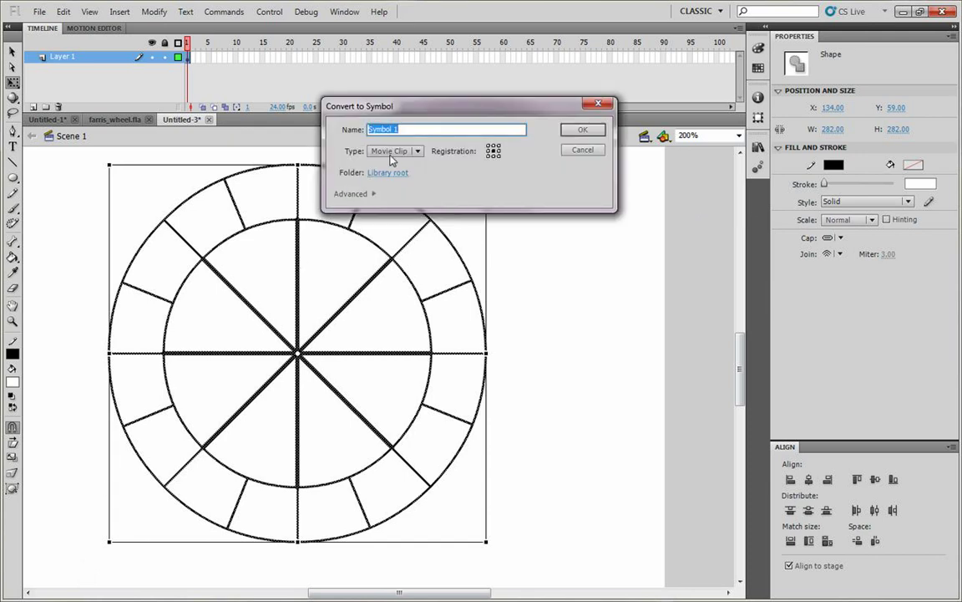
{"action": "type", "text": "9ss"}
{"action": "key", "text": "Return"}
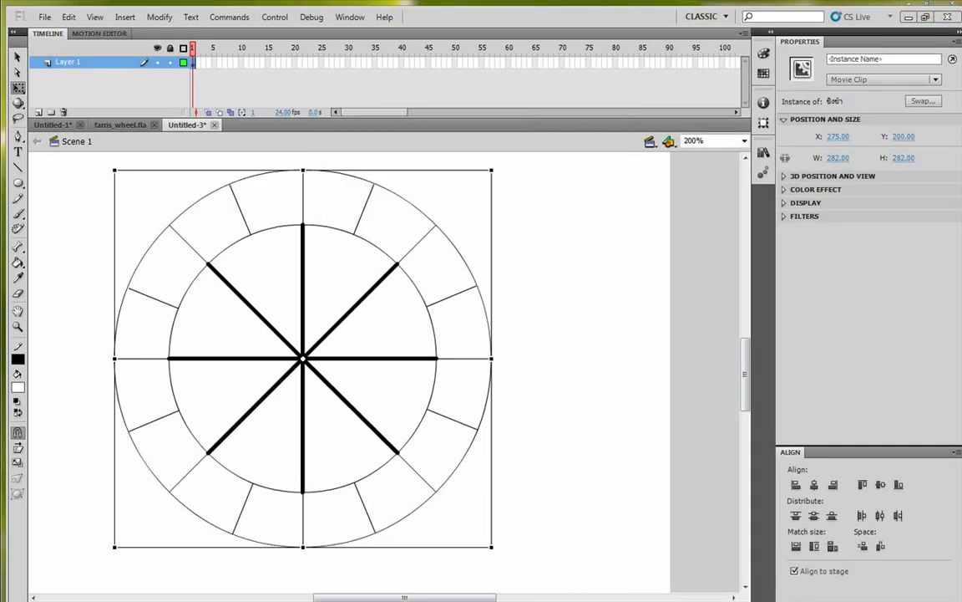
{"action": "left_click", "coordinate": [571, 338]}
- Open the ชิงช้า movie clip for editing
{"action": "left_click_drag", "start_coordinate": [440, 299], "coordinate": [454, 298]}
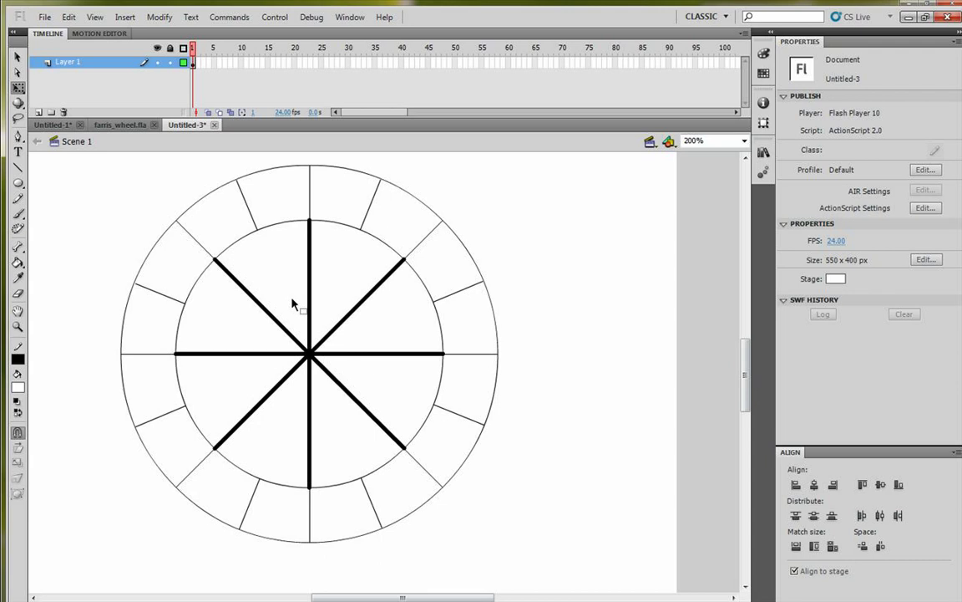
{"action": "left_click", "coordinate": [313, 290]}
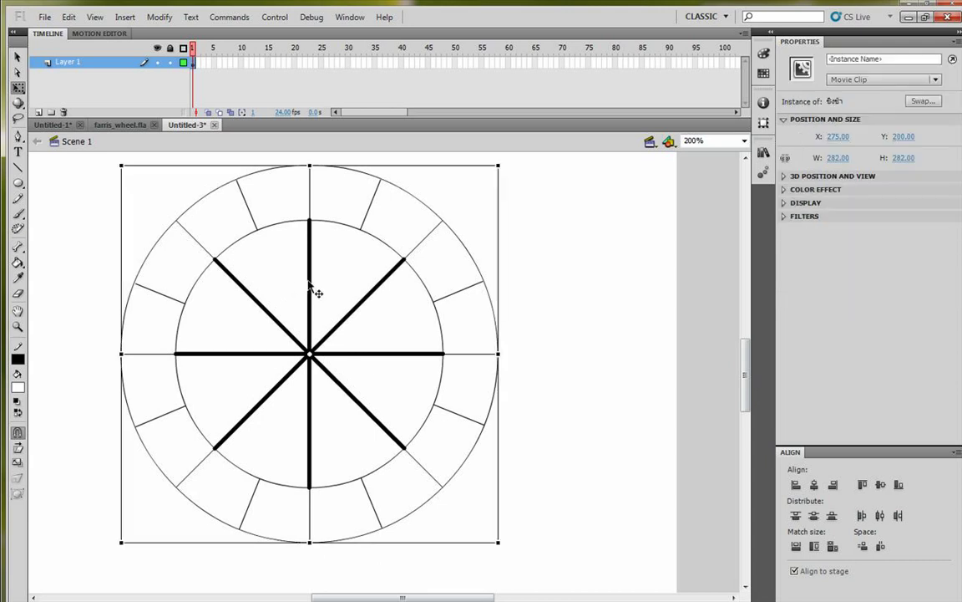
{"action": "double_click", "coordinate": [309, 284]}
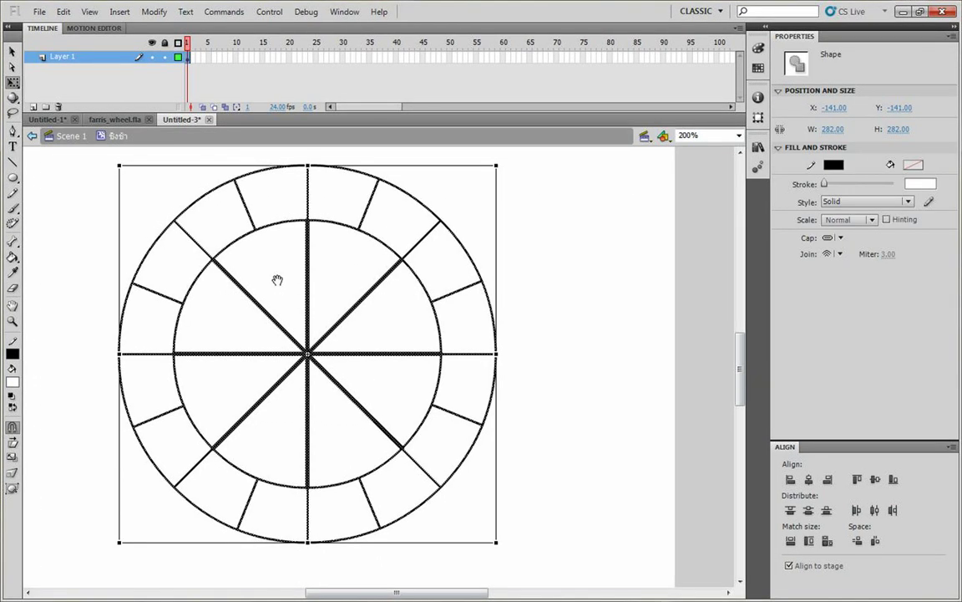
{"action": "left_click_drag", "start_coordinate": [278, 280], "coordinate": [276, 285]}
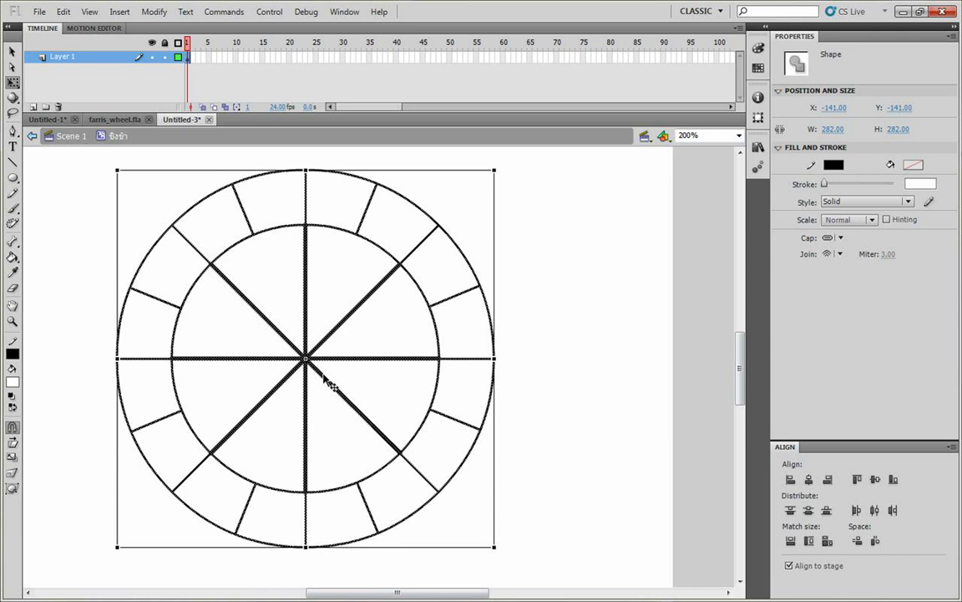
- Convert the wheel artwork inside the symbol into a nested movie clip named ชิงช้า-ทำให้หมุน
{"action": "key", "text": "F8"}
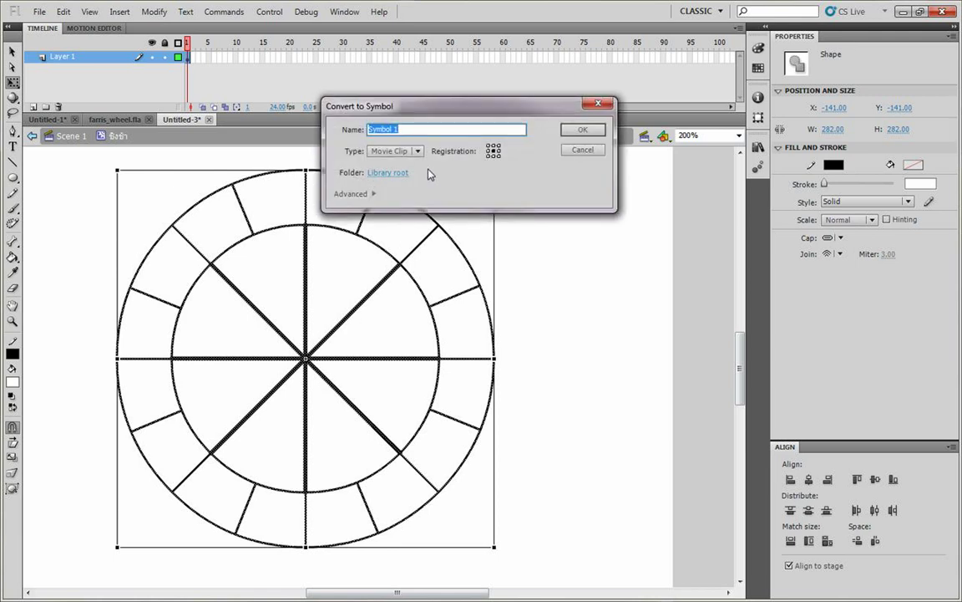
{"action": "type", "text": "sิงช้าหมุน"}
{"action": "key", "text": "BackSpace"}
{"action": "key", "text": "BackSpace"}
{"action": "key", "text": "BackSpace"}
{"action": "key", "text": "BackSpace"}
{"action": "type", "text": "-ทำให้หมุน"}
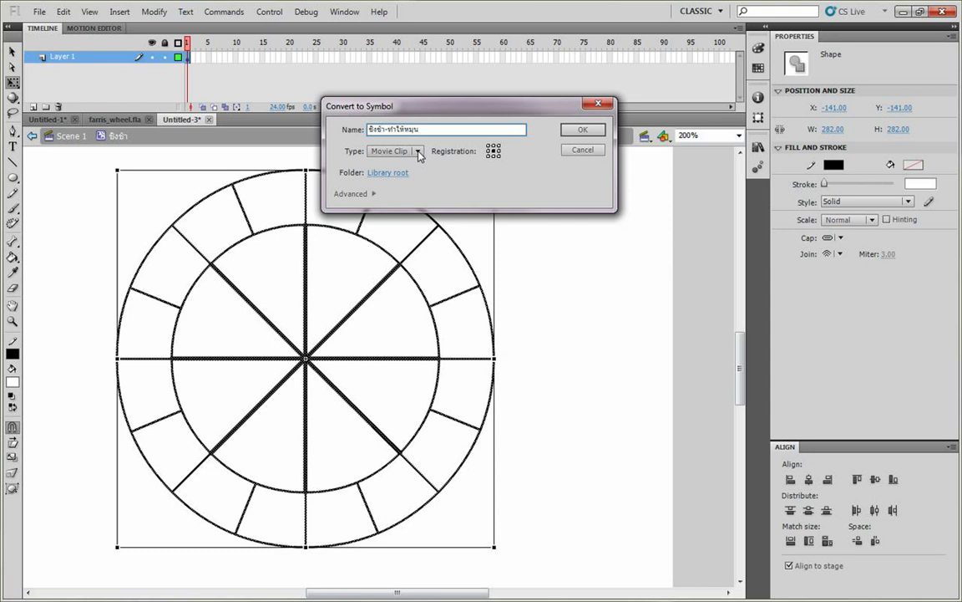
{"action": "key", "text": "Return"}
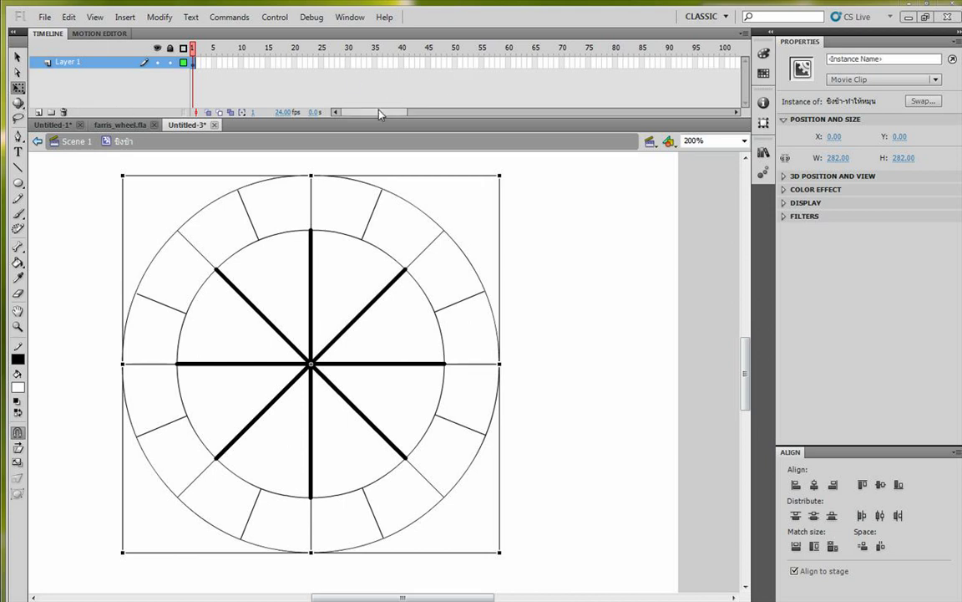
- Insert a keyframe at frame 400 of Layer 1 inside the ชิงช้า symbol
{"action": "left_click_drag", "start_coordinate": [378, 113], "coordinate": [549, 104]}
{"action": "left_click", "coordinate": [462, 63]}
{"action": "right_click", "coordinate": [462, 63]}
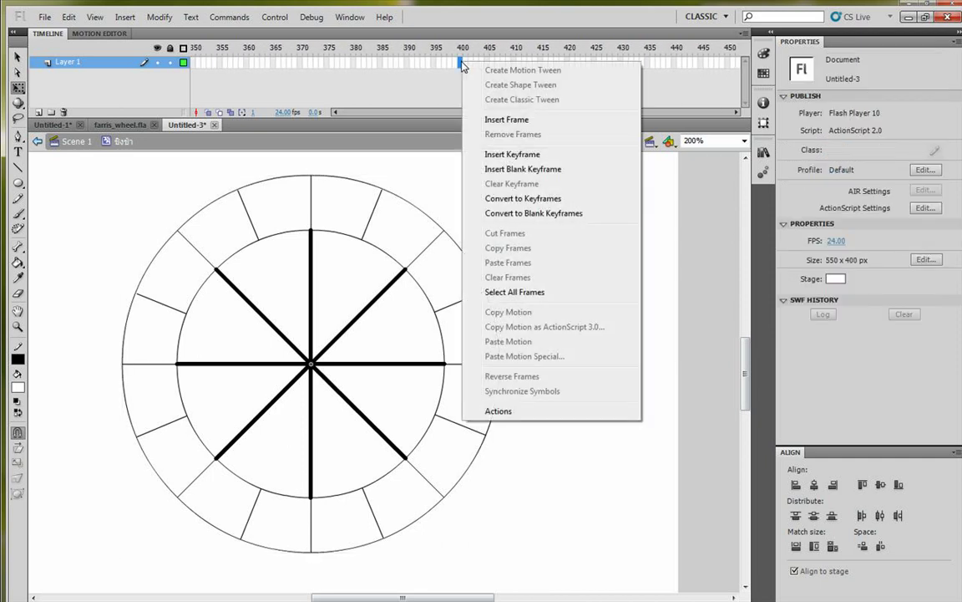
{"action": "left_click", "coordinate": [513, 155]}
- Create a classic tween leading up to the frame 400 keyframe and set it to rotate clockwise (CW) 1 time
{"action": "left_click", "coordinate": [411, 64]}
{"action": "right_click", "coordinate": [411, 64]}
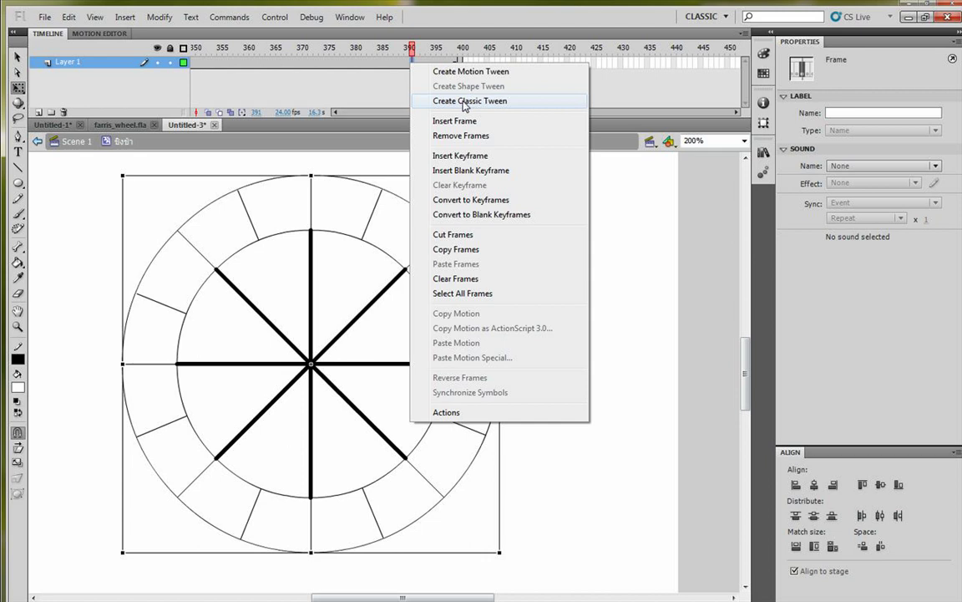
{"action": "left_click", "coordinate": [443, 101]}
{"action": "left_click", "coordinate": [398, 67]}
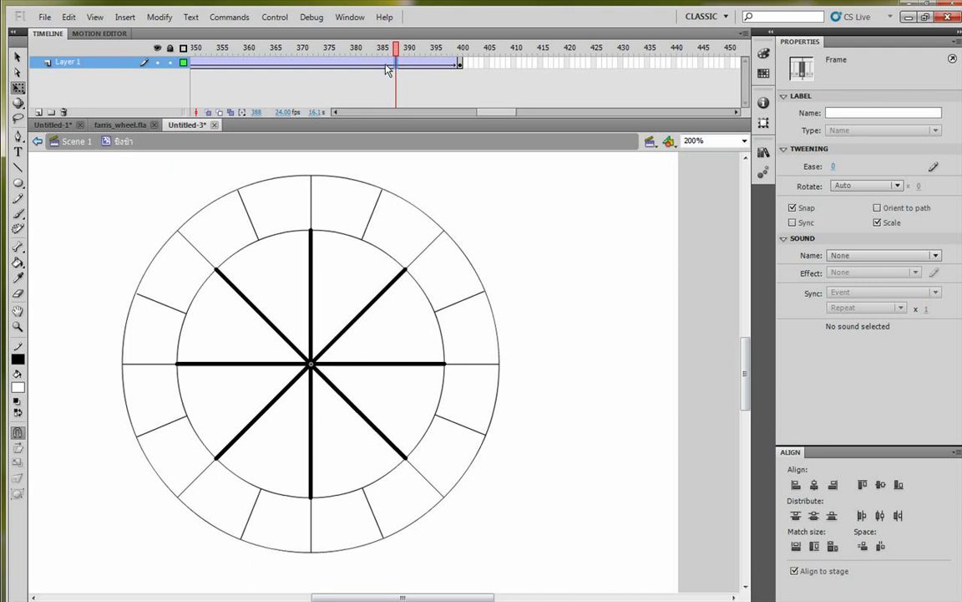
{"action": "left_click", "coordinate": [370, 67]}
{"action": "left_click", "coordinate": [869, 186]}
{"action": "left_click", "coordinate": [860, 230]}
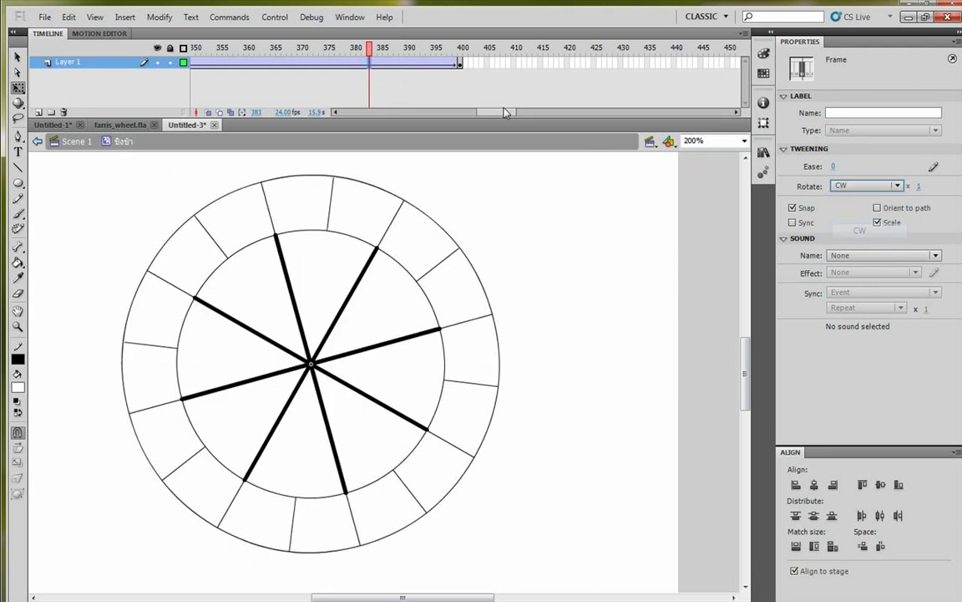
- Play the tween in the timeline and test the movie to check the wheel's rotation, closing the test window
{"action": "left_click_drag", "start_coordinate": [275, 47], "coordinate": [327, 47]}
{"action": "key", "text": "Return"}
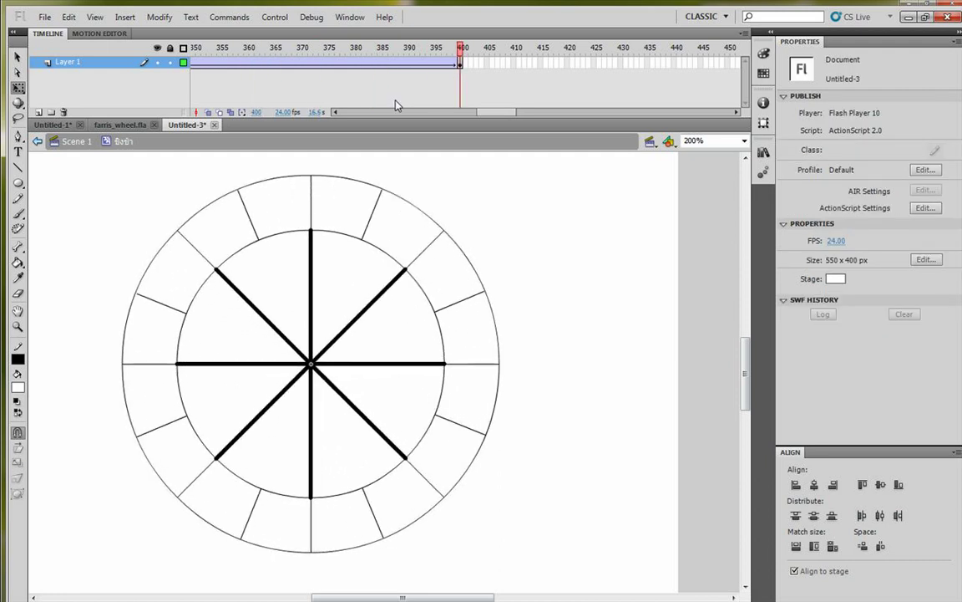
{"action": "key", "text": "ctrl+Return"}
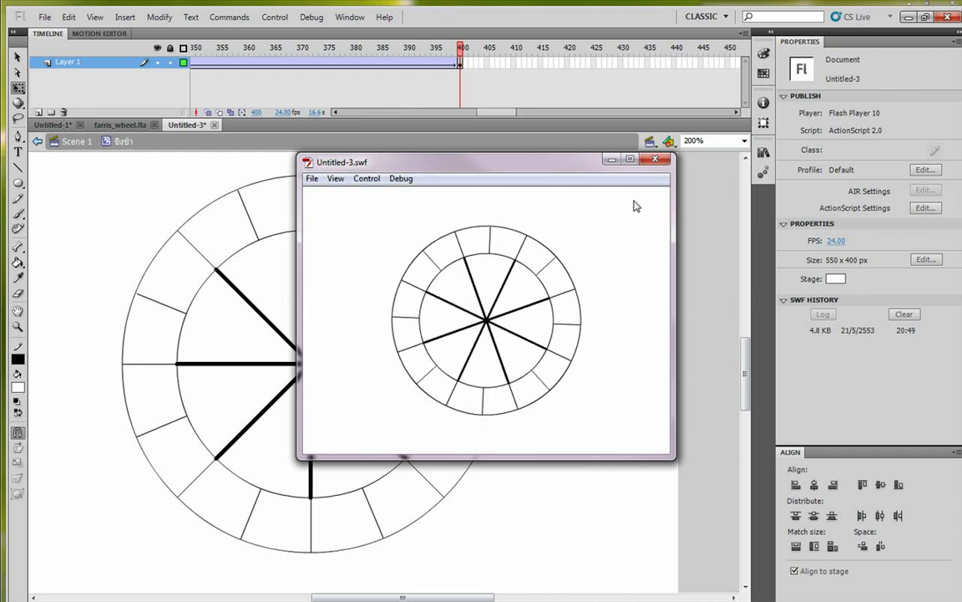
{"action": "left_click", "coordinate": [655, 159]}
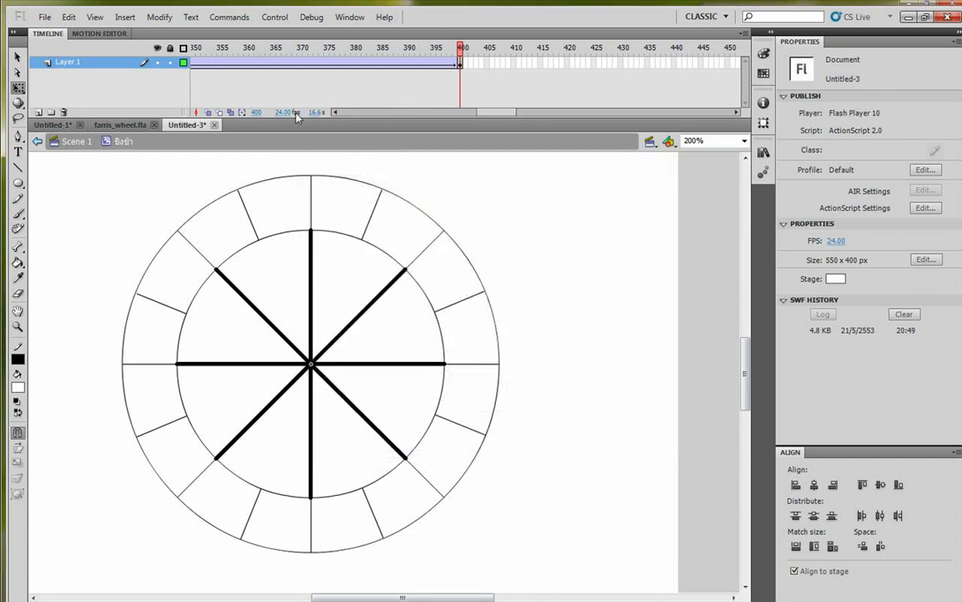
- Open the nested ชิงช้า-ทำให้หมุน movie clip for editing and rename its Layer 1 as ชิงช้า
{"action": "left_click", "coordinate": [312, 248]}
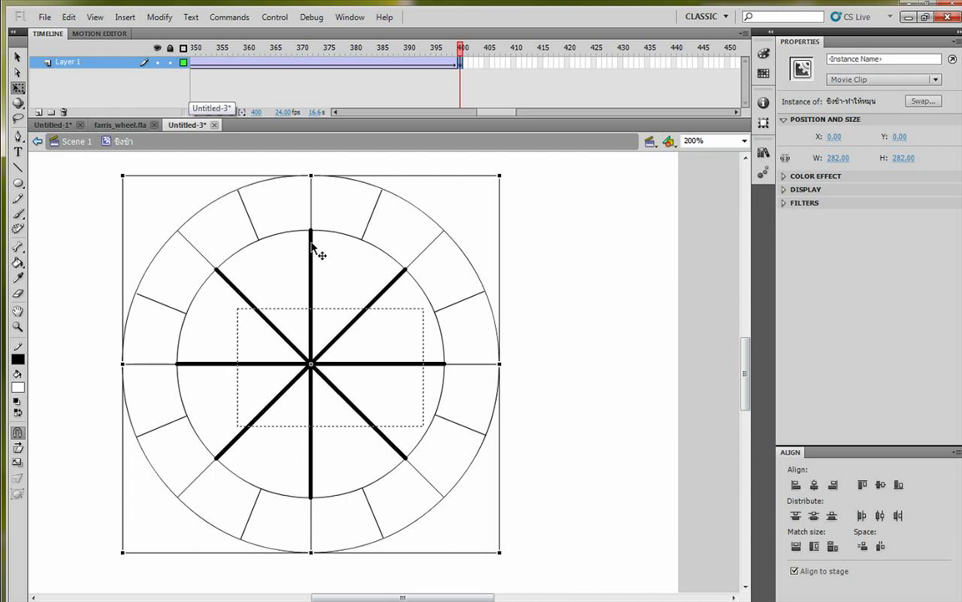
{"action": "double_click", "coordinate": [311, 248]}
{"action": "left_click", "coordinate": [330, 261]}
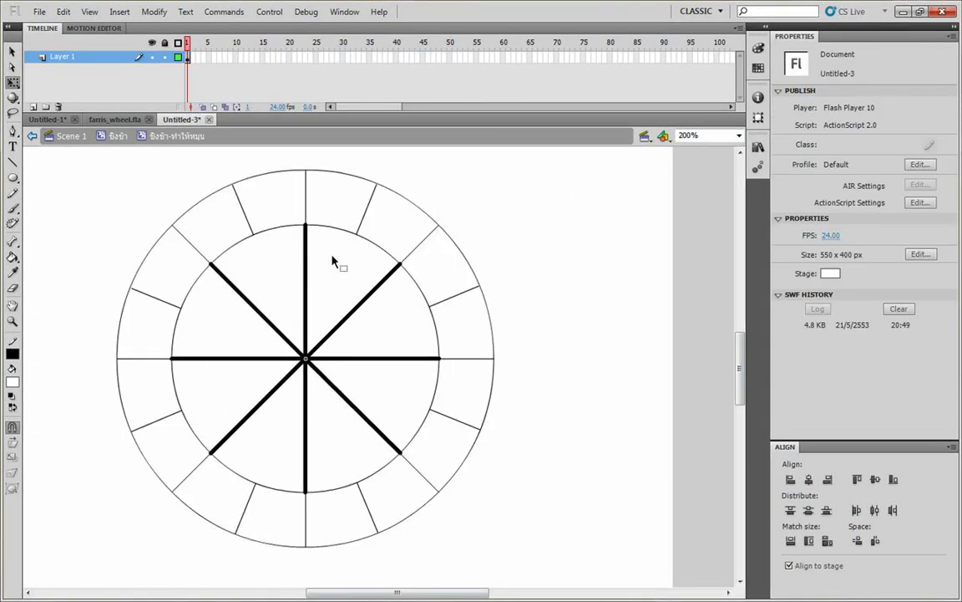
{"action": "double_click", "coordinate": [75, 57]}
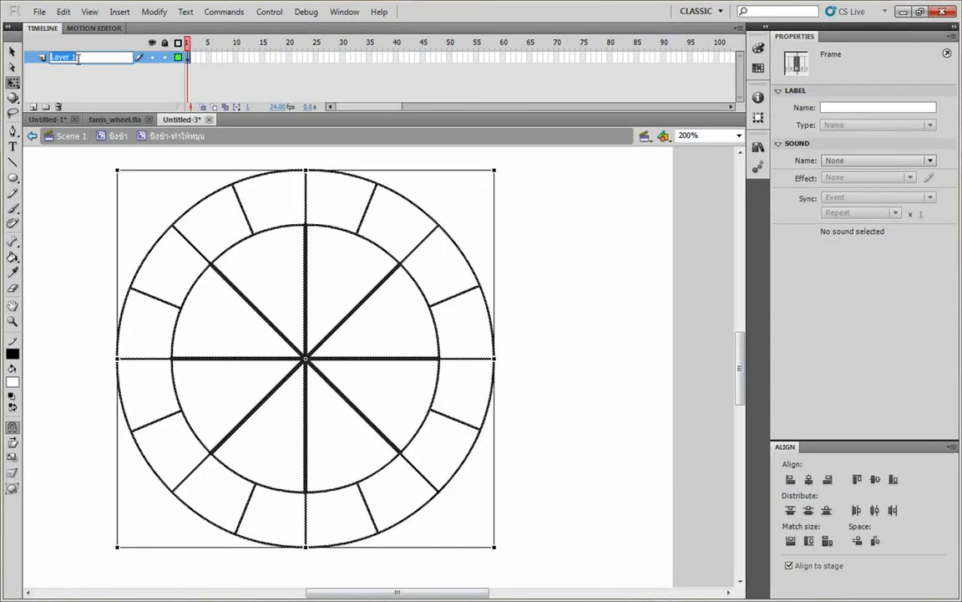
{"action": "type", "text": "ชิงช้า"}
{"action": "left_click", "coordinate": [78, 65]}
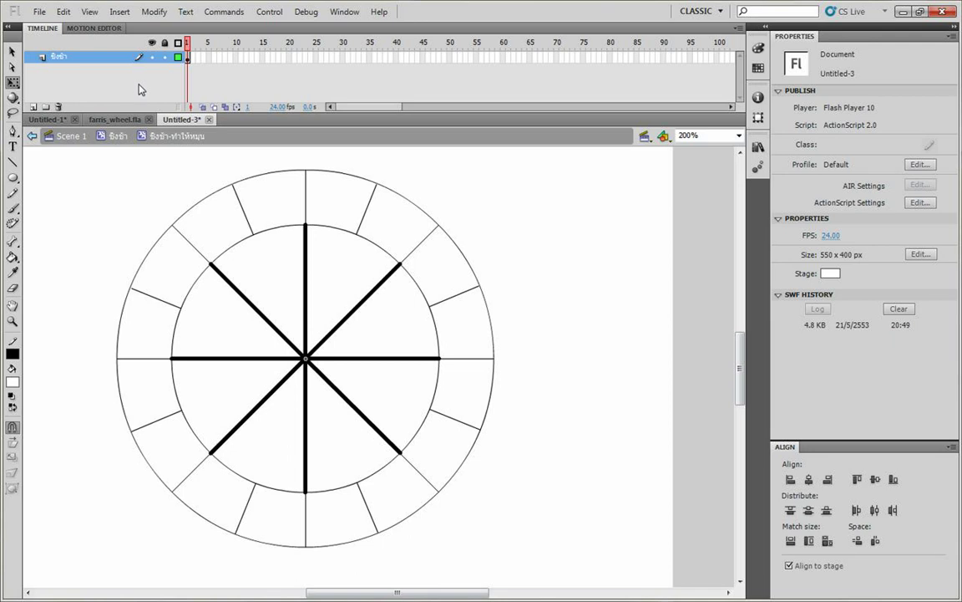
- Lock the ชิงช้า layer and add a new layer above it named กระเช้า
{"action": "left_click", "coordinate": [165, 58]}
{"action": "left_click", "coordinate": [33, 107]}
{"action": "double_click", "coordinate": [83, 56]}
{"action": "type", "text": "ก"}
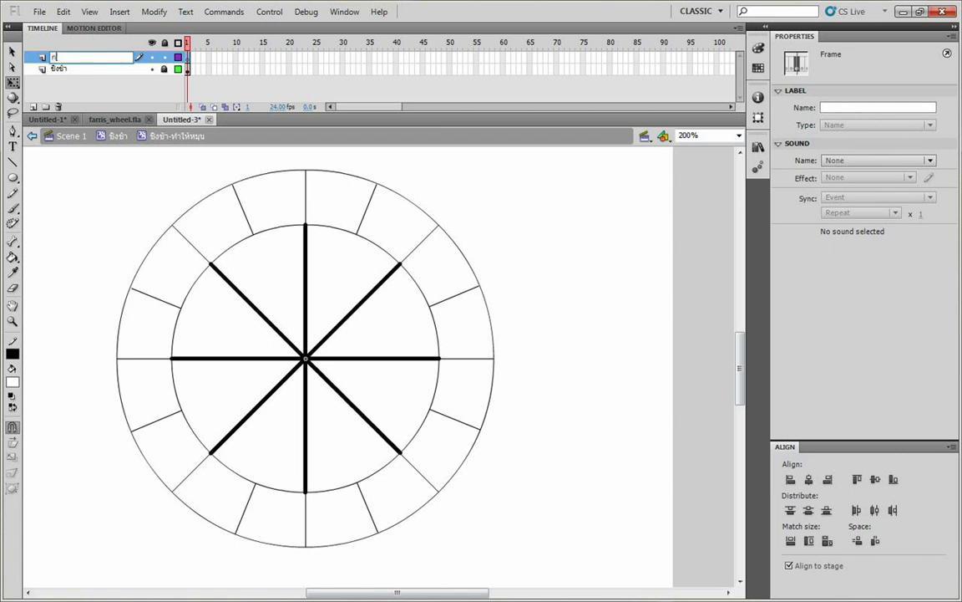
{"action": "type", "text": "ระเช้า"}
{"action": "key", "text": "Return"}
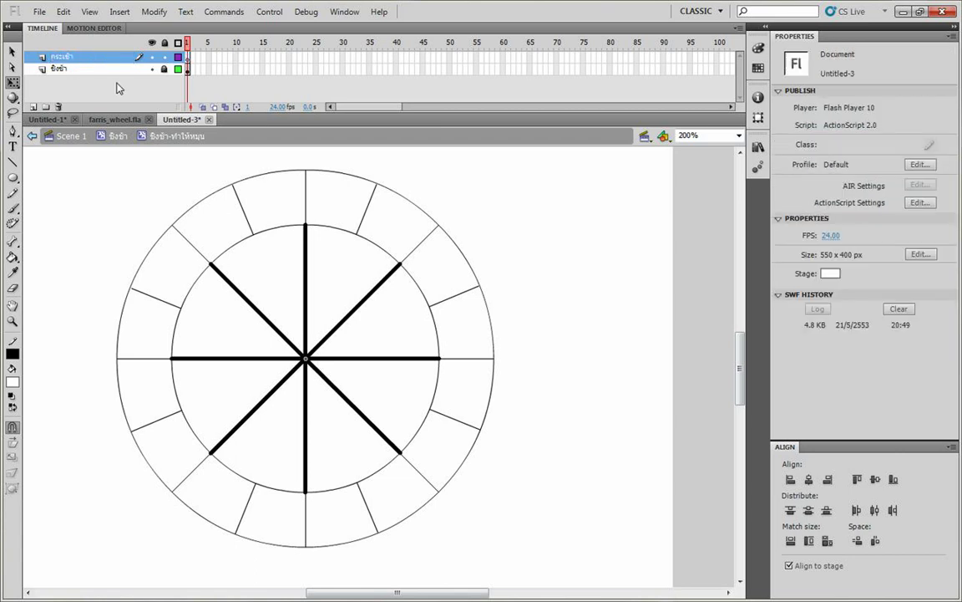
- Draw a small circle about 16.5 px across on the empty stage beside the wheel and set its stroke to 1.00
{"action": "left_click_drag", "start_coordinate": [102, 183], "coordinate": [39, 203]}
{"action": "left_click", "coordinate": [14, 177]}
{"action": "left_click_drag", "start_coordinate": [349, 196], "coordinate": [238, 208]}
{"action": "mouse_move", "coordinate": [347, 200]}
{"action": "left_mouse_down"}
{"action": "mouse_move", "coordinate": [379, 218]}
{"action": "mouse_move", "coordinate": [369, 215]}
{"action": "left_mouse_up"}
{"action": "key", "text": "v"}
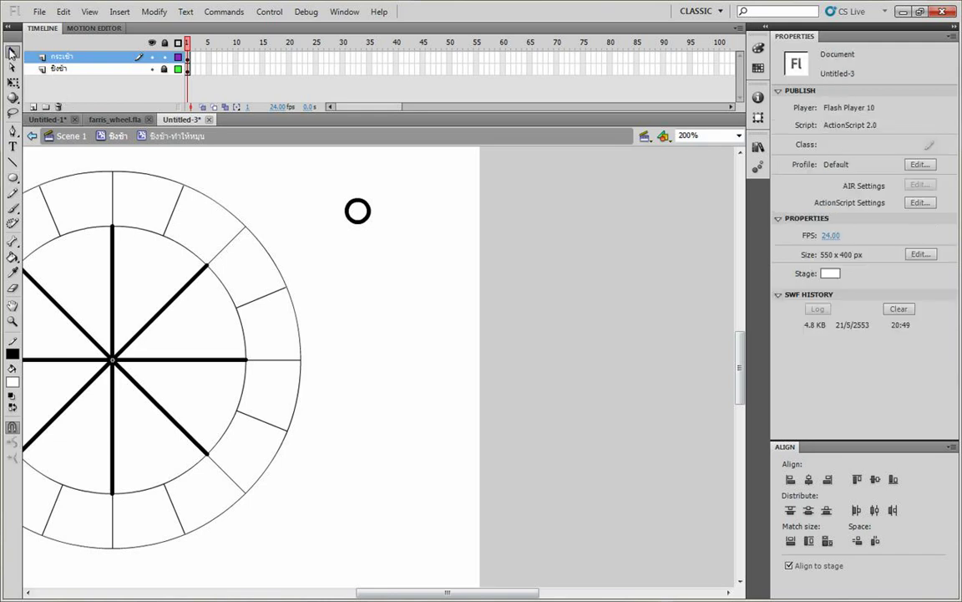
{"action": "left_click", "coordinate": [367, 219]}
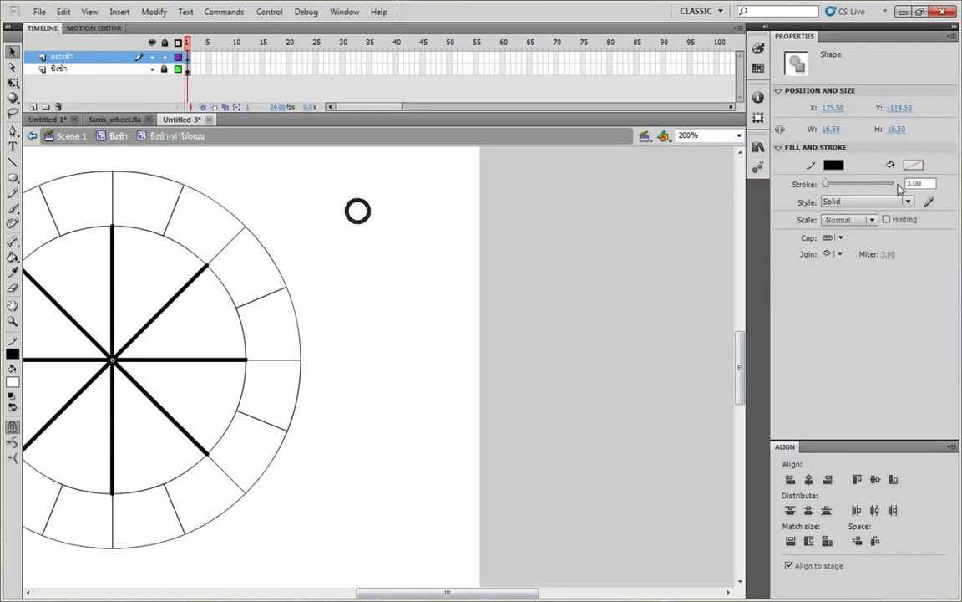
{"action": "left_click_drag", "start_coordinate": [826, 183], "coordinate": [798, 191]}
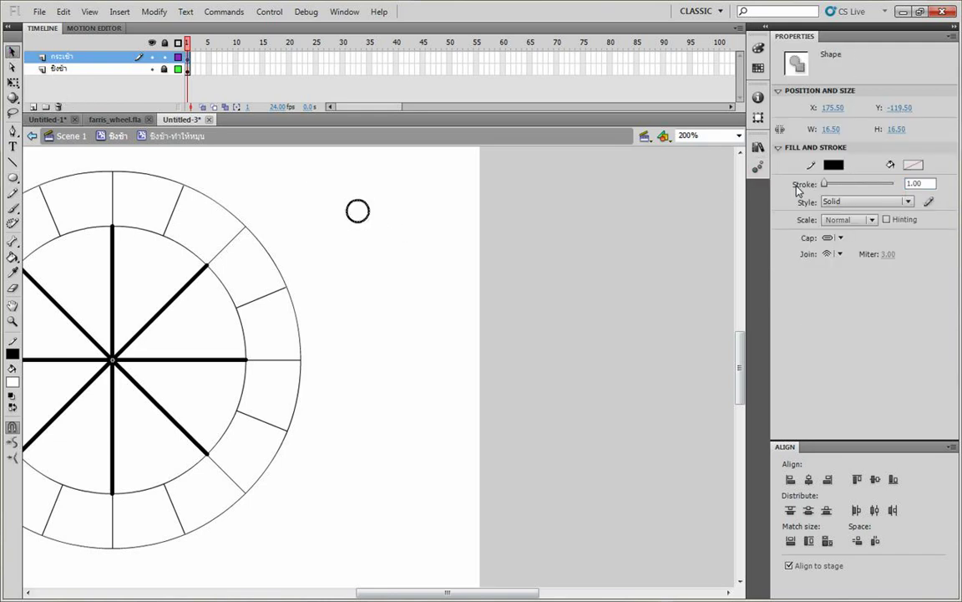
{"action": "left_click", "coordinate": [533, 258]}
- Draw a white upright rectangle about 24.5 px wide over the circle's lower half as the gondola body, leaving a domed top
{"action": "left_click", "coordinate": [13, 180]}
{"action": "left_click", "coordinate": [13, 180]}
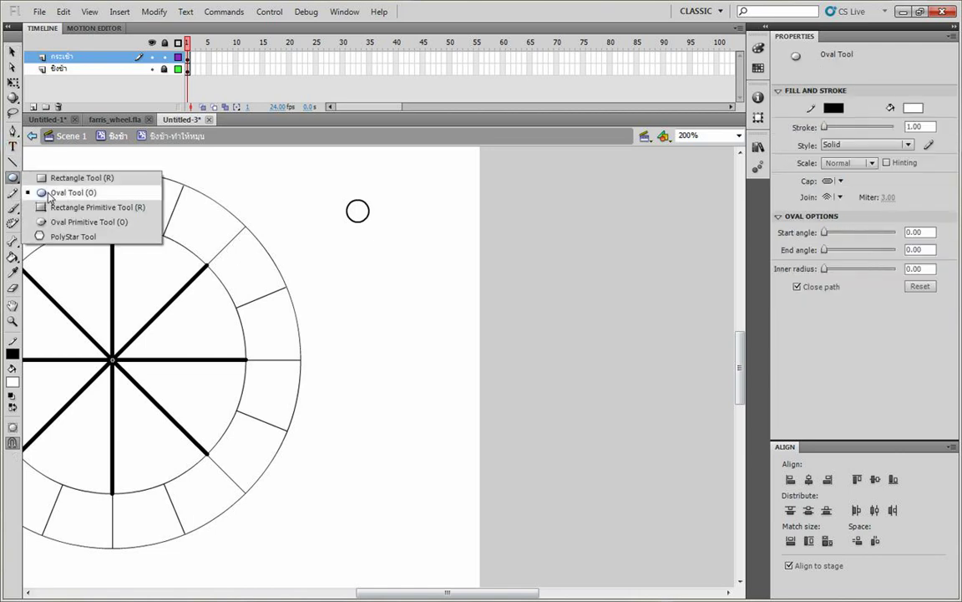
{"action": "left_click", "coordinate": [50, 174]}
{"action": "key", "text": "ctrl+="}
{"action": "key", "text": "ctrl+="}
{"action": "left_click_drag", "start_coordinate": [217, 292], "coordinate": [457, 331]}
{"action": "left_click_drag", "start_coordinate": [412, 176], "coordinate": [487, 200]}
{"action": "mouse_move", "coordinate": [245, 229]}
{"action": "left_mouse_down"}
{"action": "mouse_move", "coordinate": [384, 397]}
{"action": "mouse_move", "coordinate": [377, 405]}
{"action": "left_mouse_up"}
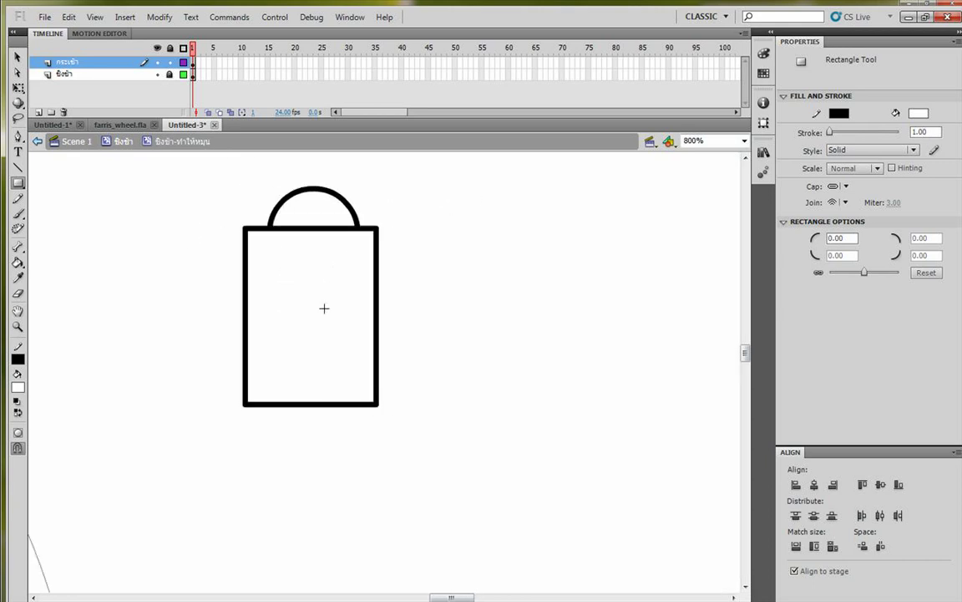
- Draw a window rectangle and a lower door panel inside the gondola body, with a short horizontal line as the door handle
{"action": "mouse_move", "coordinate": [258, 243]}
{"action": "left_mouse_down"}
{"action": "mouse_move", "coordinate": [294, 276]}
{"action": "mouse_move", "coordinate": [371, 311]}
{"action": "mouse_move", "coordinate": [310, 365]}
{"action": "mouse_move", "coordinate": [256, 390]}
{"action": "left_mouse_up"}
{"action": "left_click", "coordinate": [17, 166]}
{"action": "left_click_drag", "start_coordinate": [359, 346], "coordinate": [335, 345]}
{"action": "key", "text": "v"}
{"action": "left_click_drag", "start_coordinate": [425, 337], "coordinate": [437, 336]}
- Draw four parallel diagonal lines of different lengths inside the gondola window as glass reflections
{"action": "key", "text": "n"}
{"action": "left_click_drag", "start_coordinate": [284, 285], "coordinate": [308, 265]}
{"action": "left_click_drag", "start_coordinate": [289, 305], "coordinate": [339, 259]}
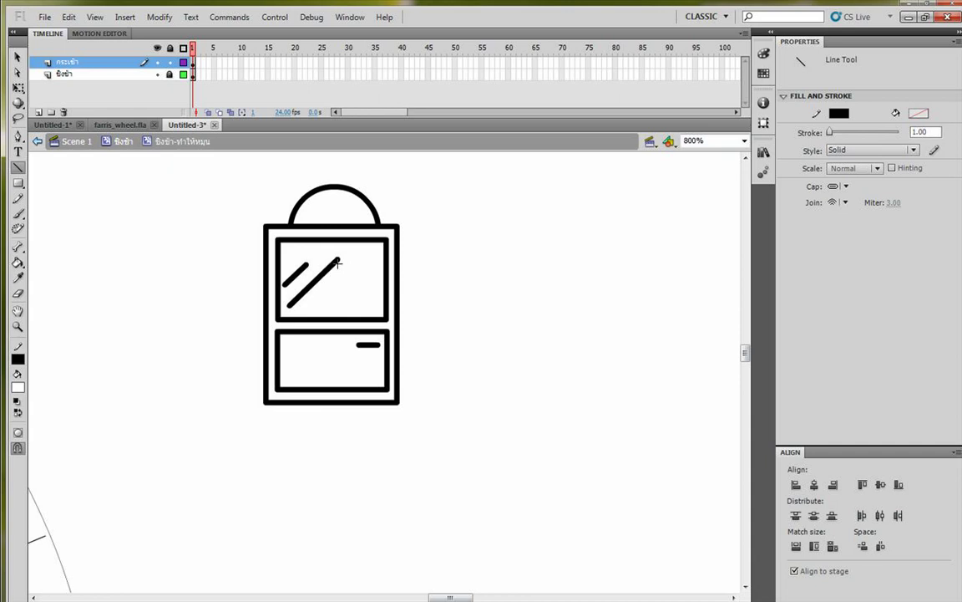
{"action": "left_click_drag", "start_coordinate": [313, 308], "coordinate": [341, 280]}
{"action": "left_click_drag", "start_coordinate": [338, 308], "coordinate": [351, 297]}
- Select the whole gondola drawing and convert it to a movie clip symbol named กระเช้า
{"action": "left_click", "coordinate": [18, 56]}
{"action": "left_click_drag", "start_coordinate": [234, 282], "coordinate": [266, 289]}
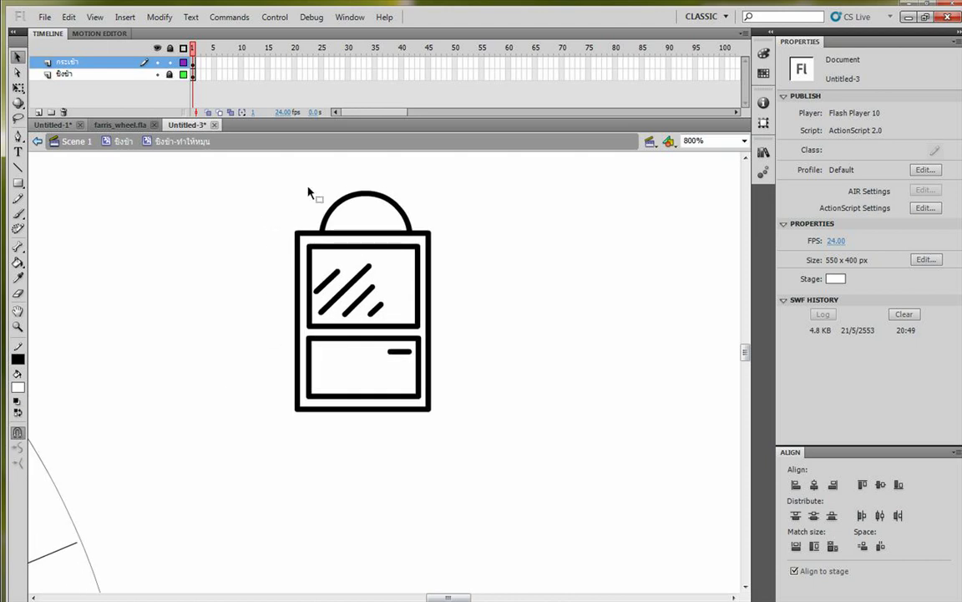
{"action": "left_click_drag", "start_coordinate": [289, 179], "coordinate": [554, 533]}
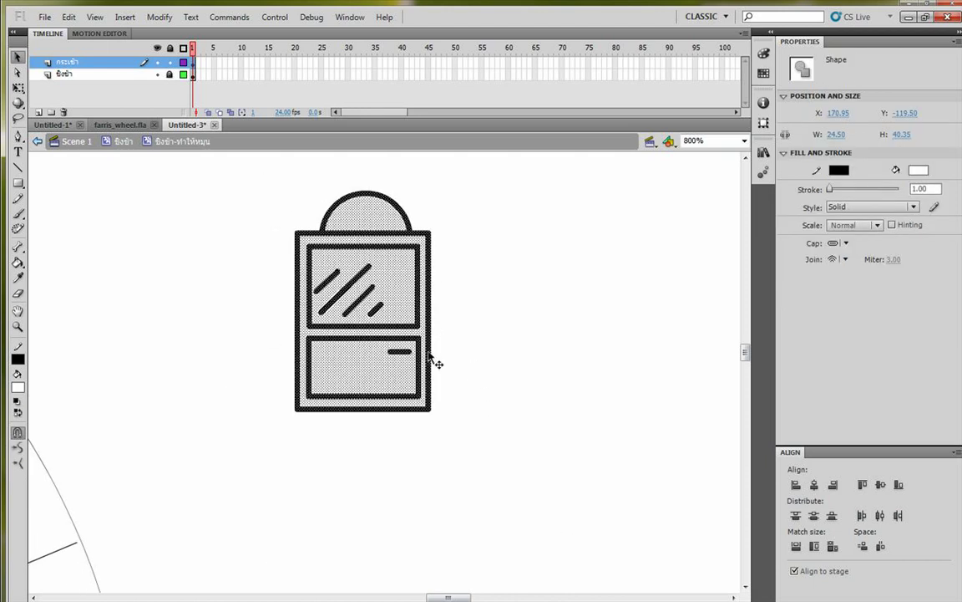
{"action": "key", "text": "F8"}
{"action": "type", "text": "กระเช้า"}
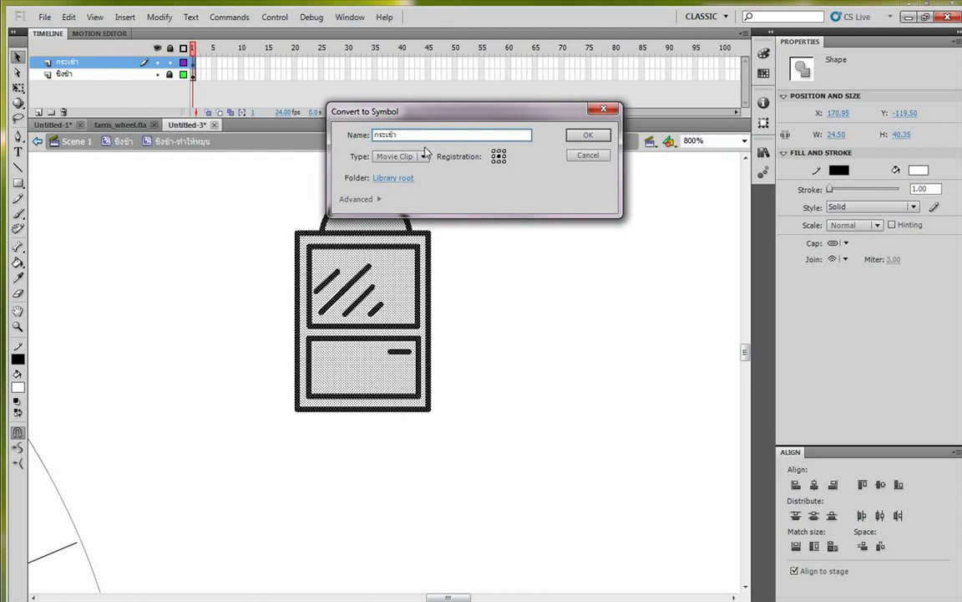
{"action": "key", "text": "Return"}
- Move the gondola's transformation point to its top centre and hang it on the outer rim at the end of the wheel's right horizontal spoke
{"action": "left_click_drag", "start_coordinate": [376, 258], "coordinate": [478, 343]}
{"action": "key", "text": "q"}
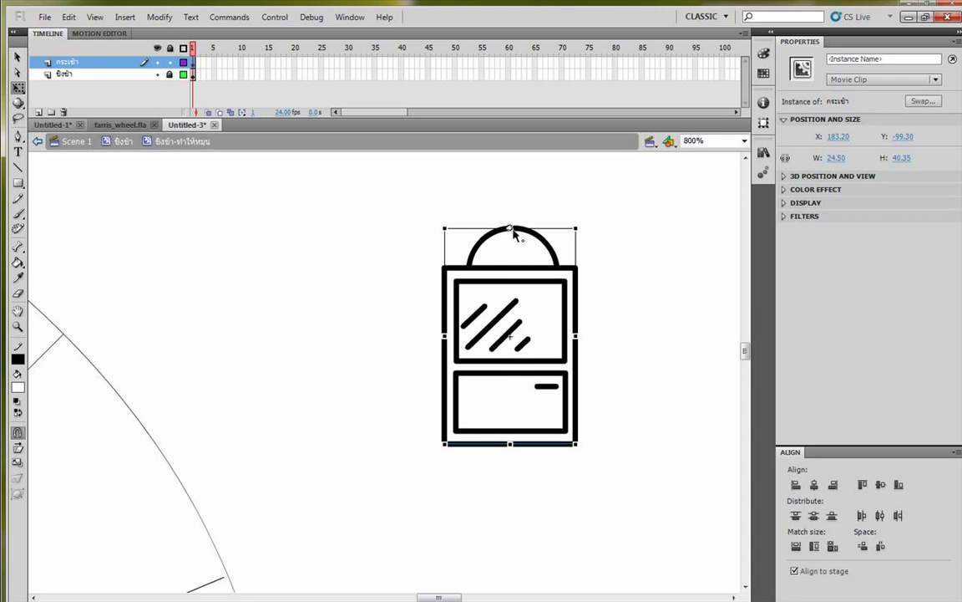
{"action": "scroll", "coordinate": [512, 232], "scroll_direction": "down", "scroll_amount": 3}
{"action": "scroll", "coordinate": [512, 233], "scroll_direction": "left", "scroll_amount": 3}
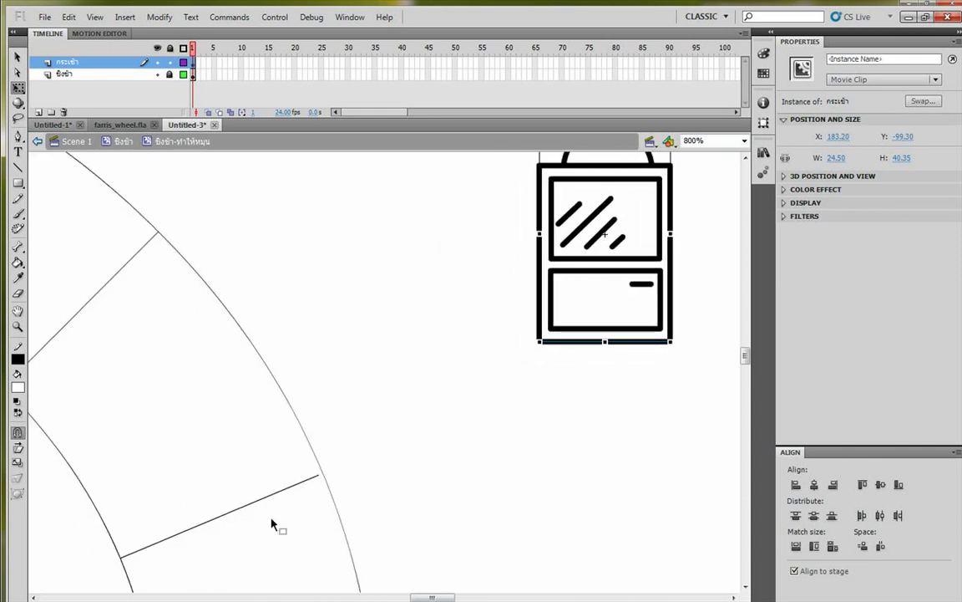
{"action": "key", "text": "ctrl+minus"}
{"action": "key", "text": "ctrl+minus"}
{"action": "left_click_drag", "start_coordinate": [235, 515], "coordinate": [294, 421]}
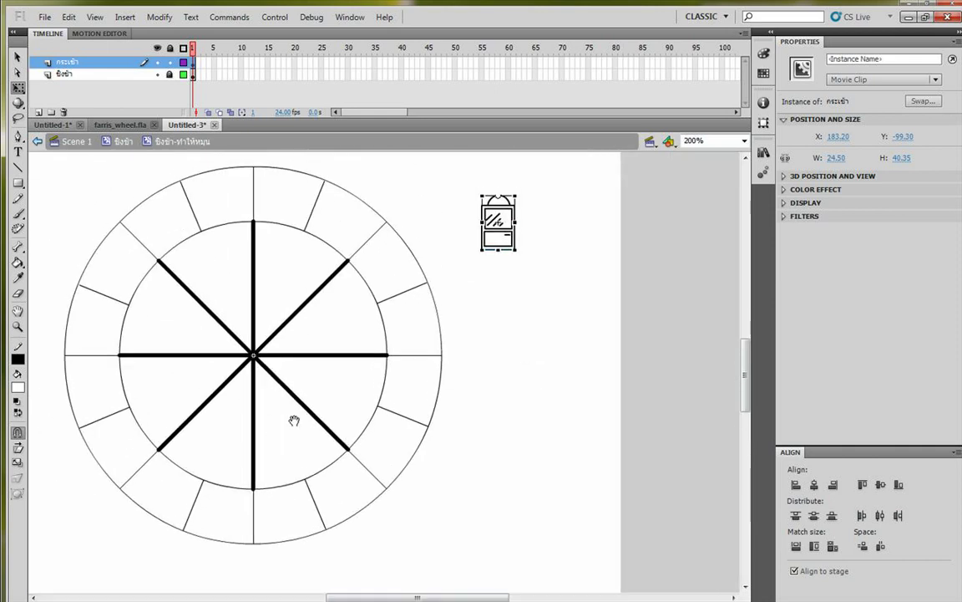
{"action": "left_click_drag", "start_coordinate": [507, 229], "coordinate": [462, 372]}
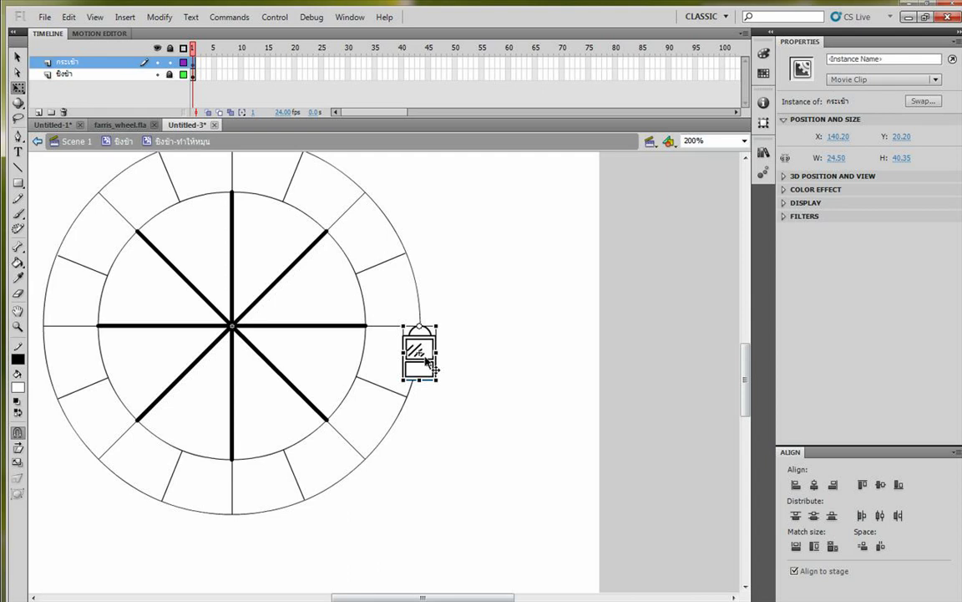
- Convert the gondola on the rim into a movie clip named กระเช้า-ทำให้หมุน with centre registration
{"action": "key", "text": "F8"}
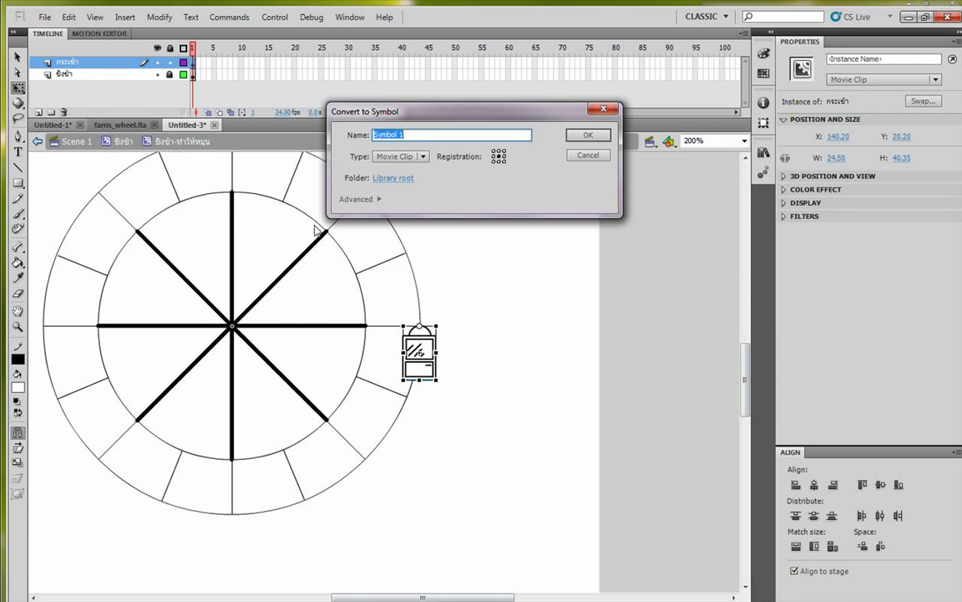
{"action": "type", "text": "กระเช้า-ทำให้หมุน"}
{"action": "left_click", "coordinate": [501, 159]}
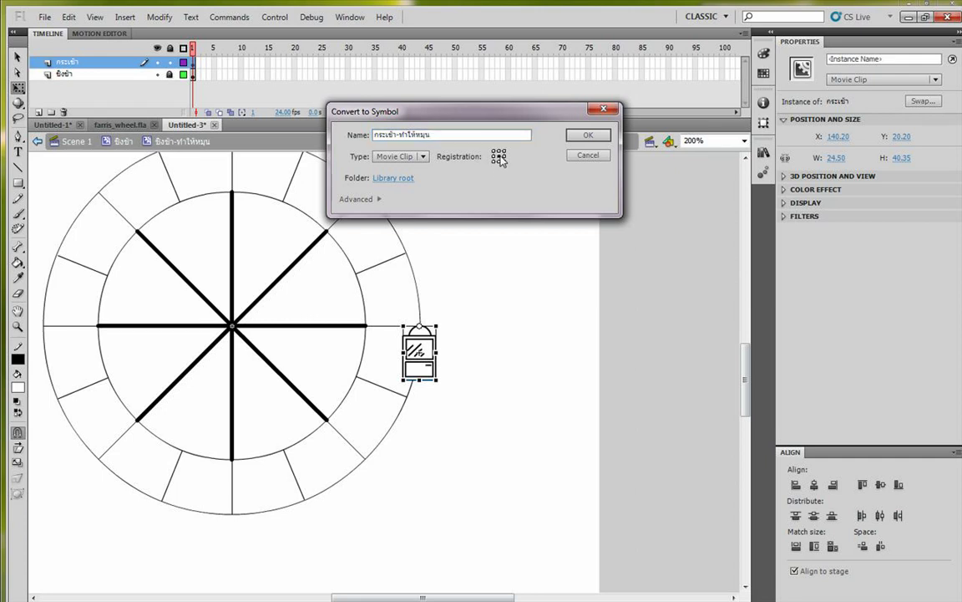